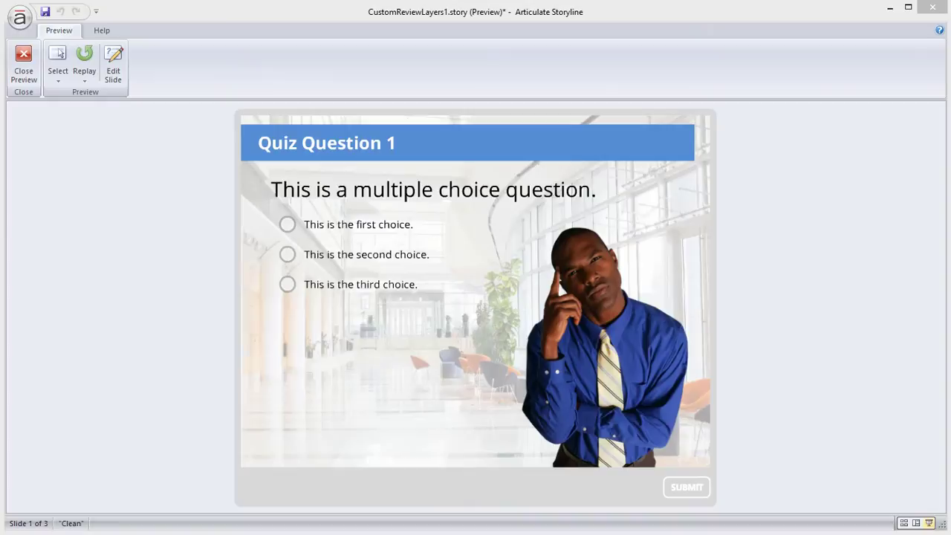
Step: Answer the previewed quiz with the first choice on Question 1 and the second on Question 2, and page through the quiz review
{"action": "left_click", "coordinate": [349, 224]}
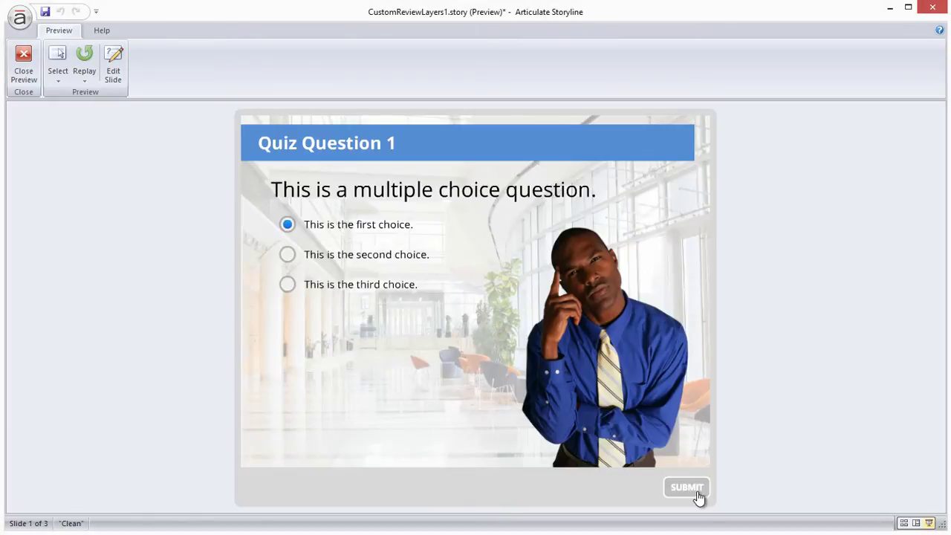
{"action": "left_click", "coordinate": [688, 488]}
{"action": "left_click", "coordinate": [476, 338]}
{"action": "left_click", "coordinate": [369, 265]}
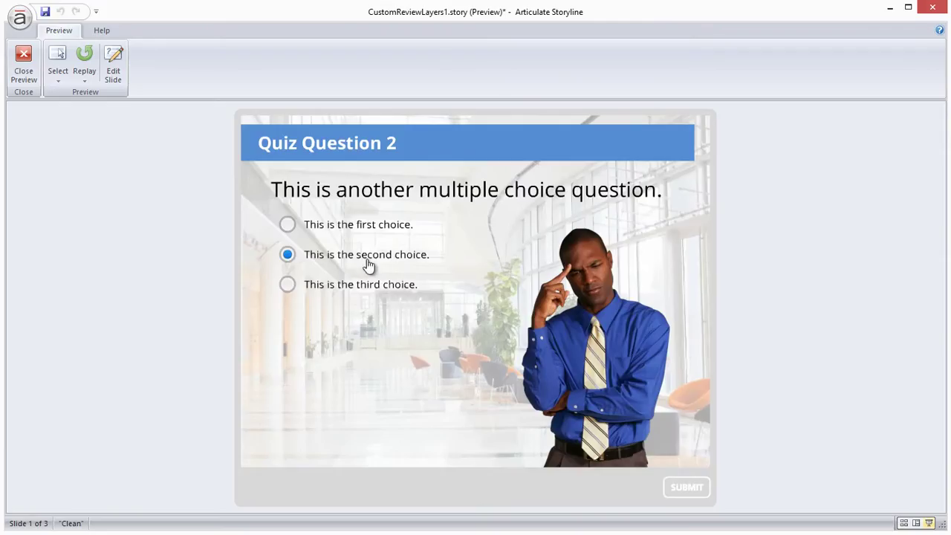
{"action": "left_click", "coordinate": [684, 488]}
{"action": "left_click", "coordinate": [503, 333]}
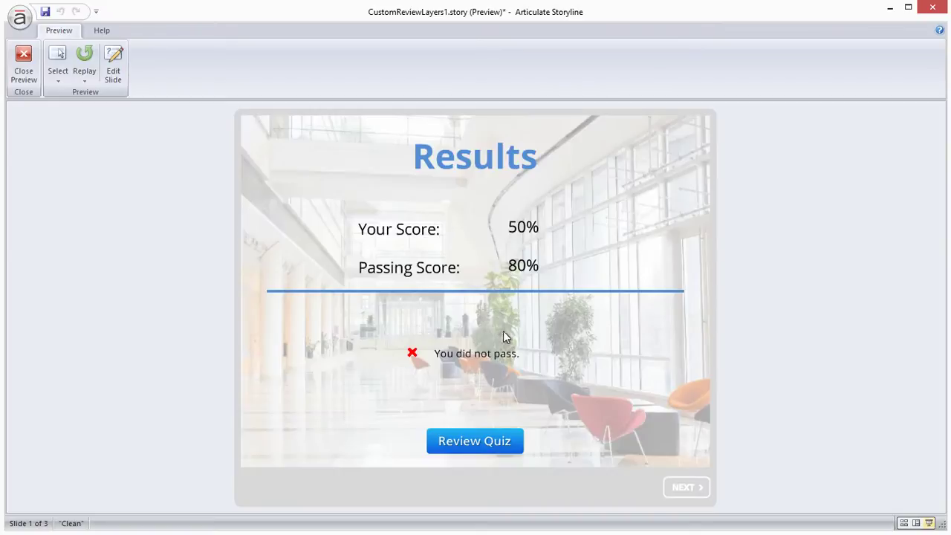
{"action": "left_click", "coordinate": [511, 441]}
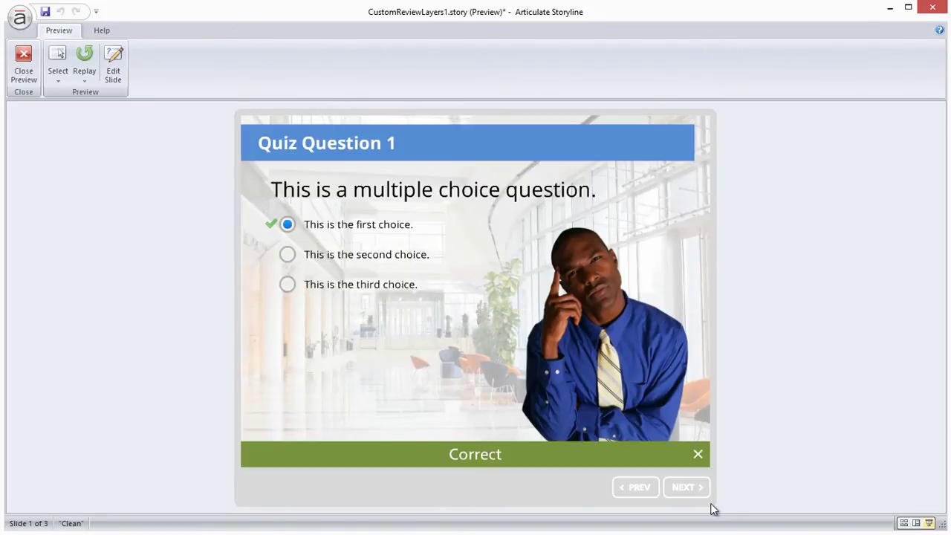
{"action": "left_click", "coordinate": [695, 496]}
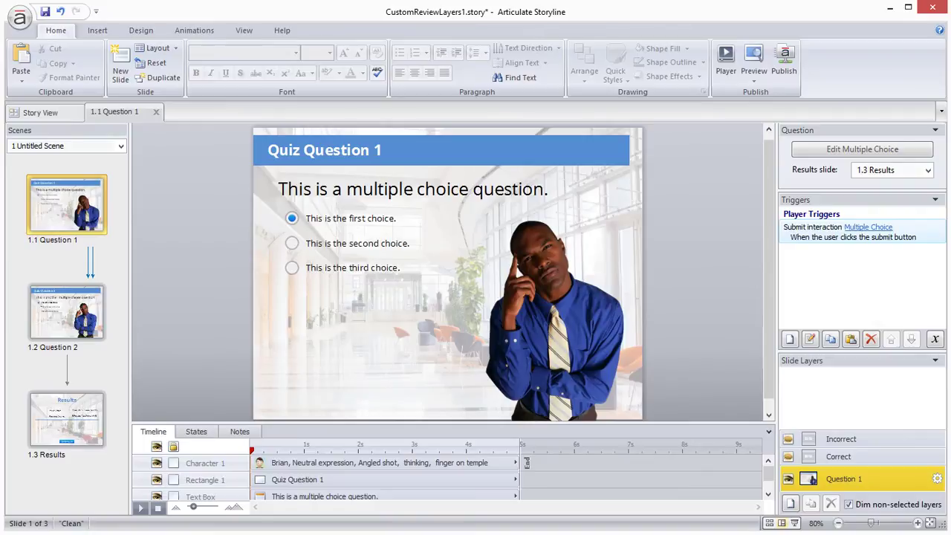
Step: Add a new slide layer named "Review" to slide 1.1 Question 1
{"action": "left_click", "coordinate": [789, 504]}
{"action": "double_click", "coordinate": [843, 422]}
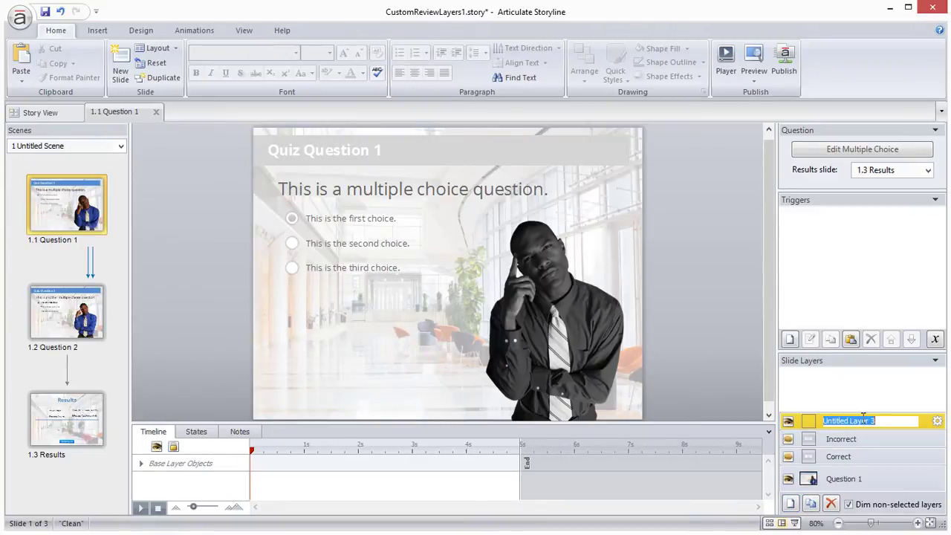
{"action": "type", "text": "Review"}
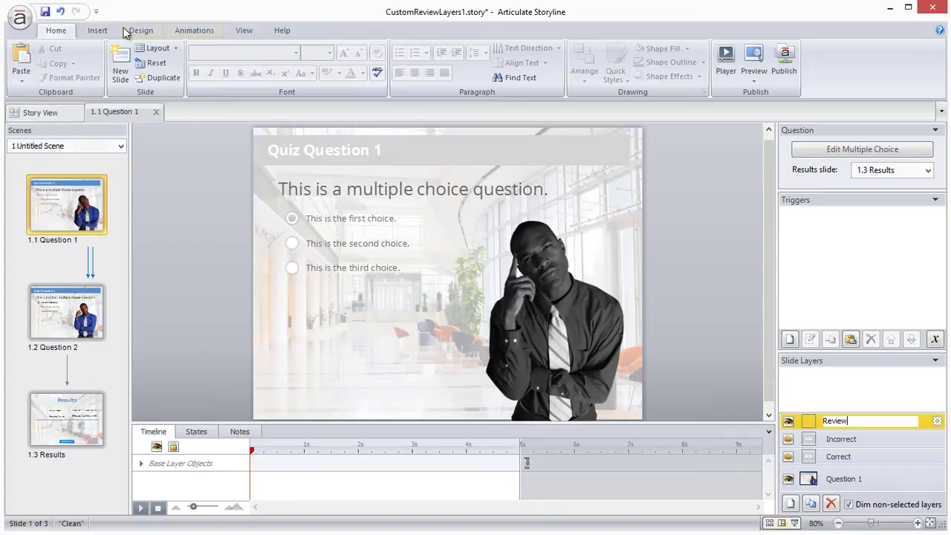
Step: Draw a rectangle below the answer choices on the Review layer and enter "Additional Review Text" in it
{"action": "left_click", "coordinate": [99, 33]}
{"action": "left_click", "coordinate": [242, 77]}
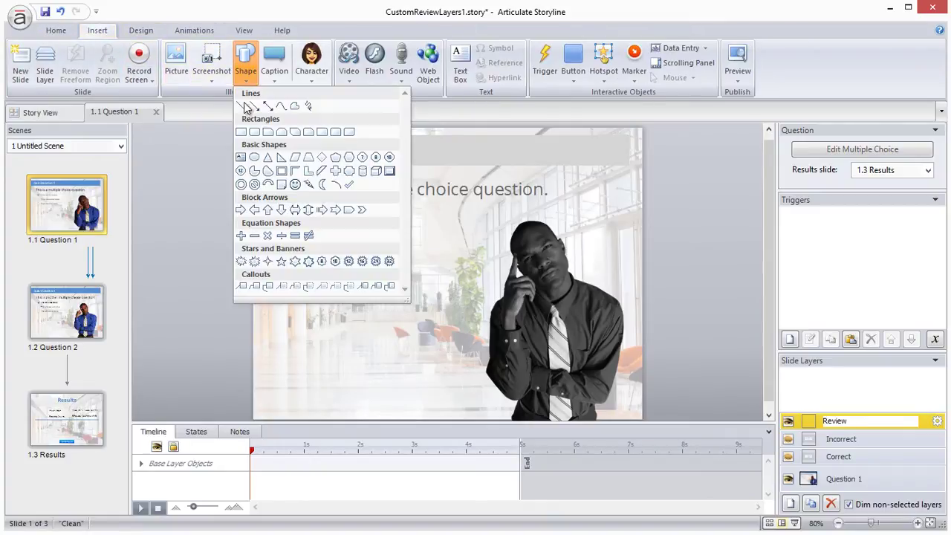
{"action": "left_click", "coordinate": [242, 132]}
{"action": "left_click_drag", "start_coordinate": [279, 291], "coordinate": [478, 386]}
{"action": "type", "text": "Additional Review"}
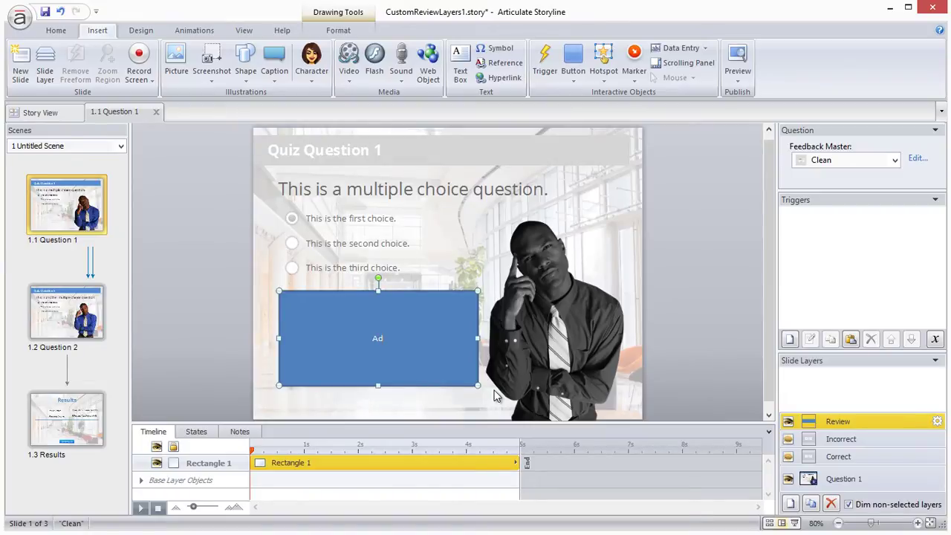
{"action": "type", "text": " Text"}
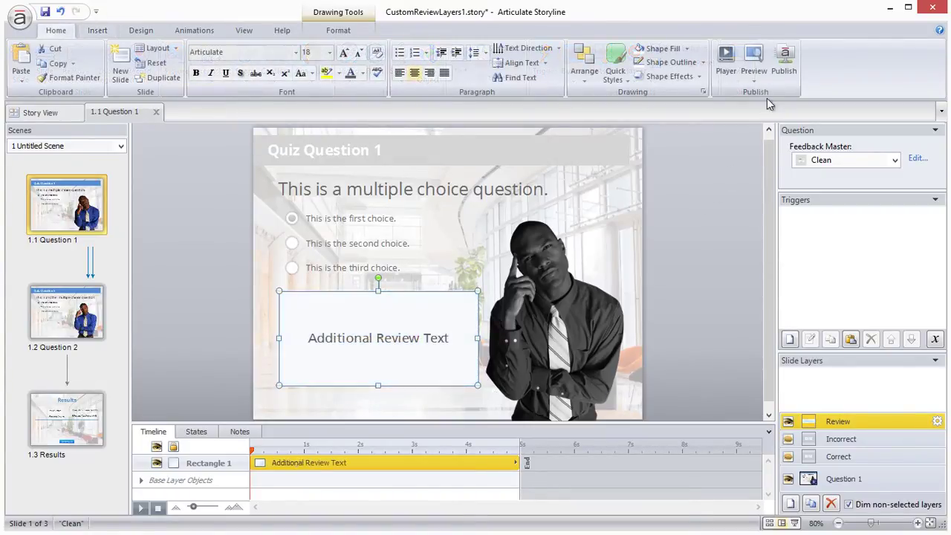
Step: Preview the scene, answer with the first choice on Question 1 and the second on Question 2, and open the quiz review
{"action": "left_click", "coordinate": [762, 84]}
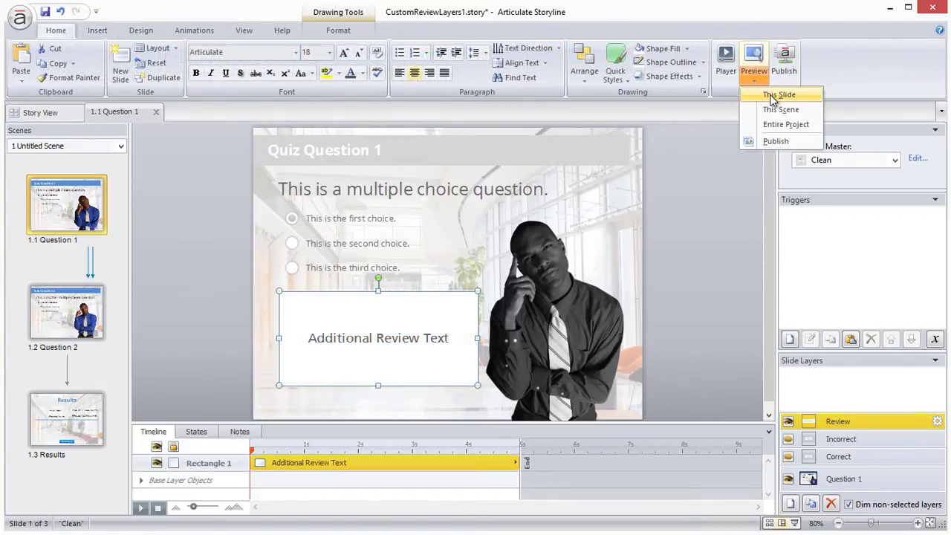
{"action": "left_click", "coordinate": [777, 110]}
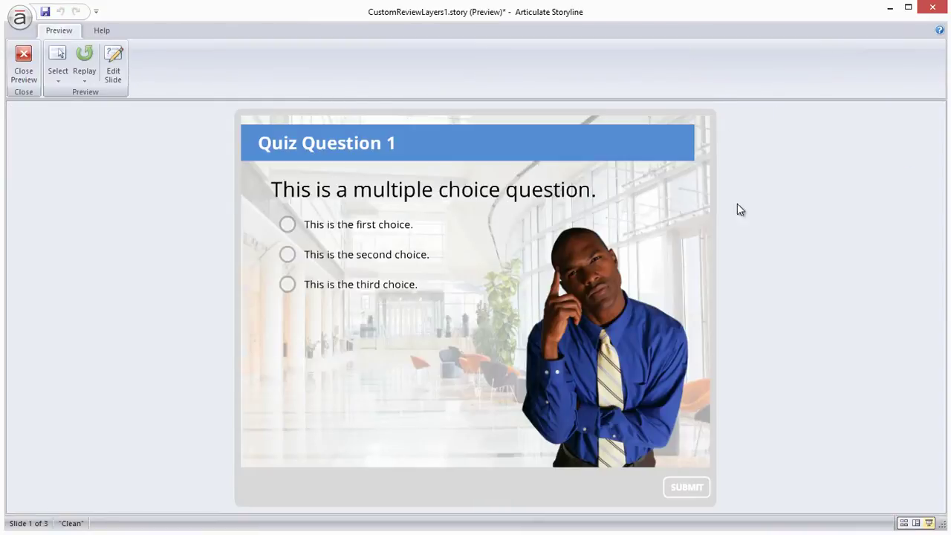
{"action": "left_click", "coordinate": [387, 236]}
{"action": "left_click", "coordinate": [686, 486]}
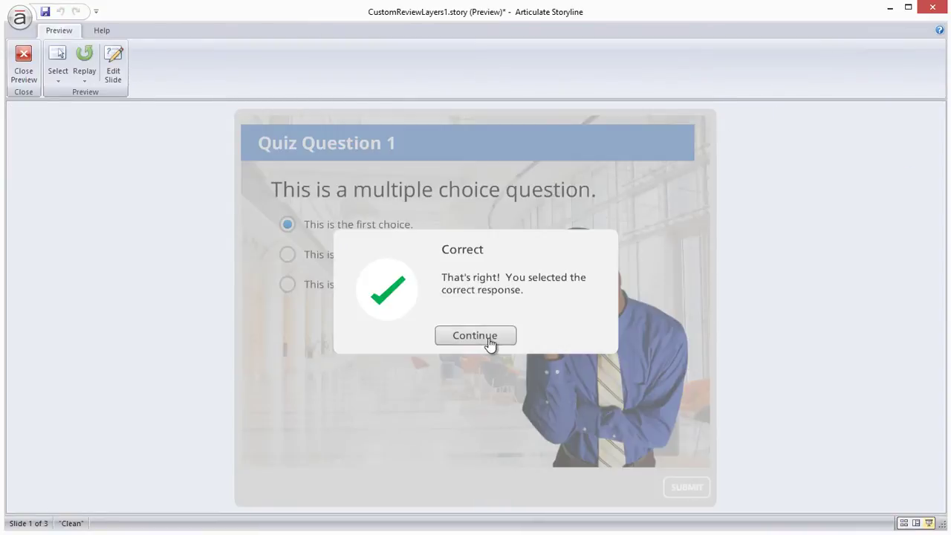
{"action": "left_click", "coordinate": [485, 338]}
{"action": "left_click", "coordinate": [386, 256]}
{"action": "left_click", "coordinate": [669, 488]}
{"action": "left_click", "coordinate": [473, 334]}
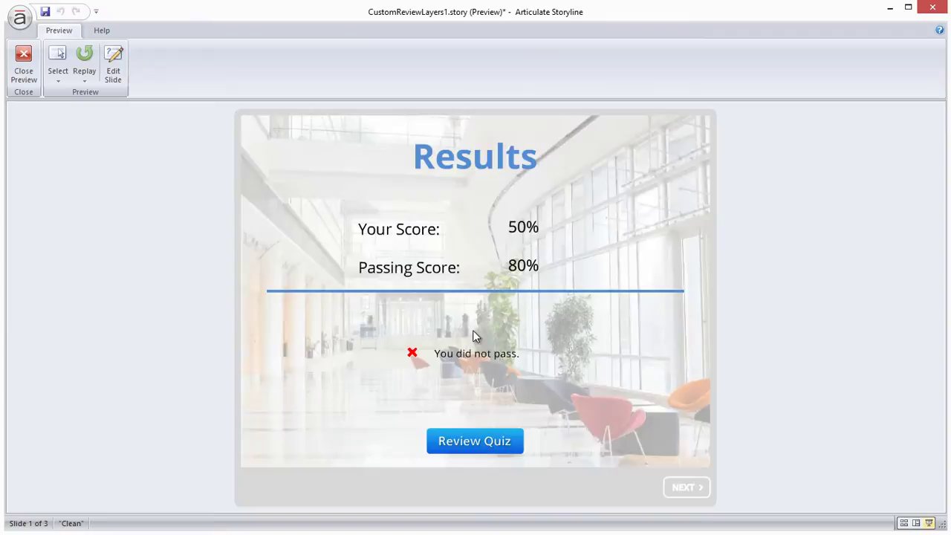
{"action": "left_click", "coordinate": [486, 447]}
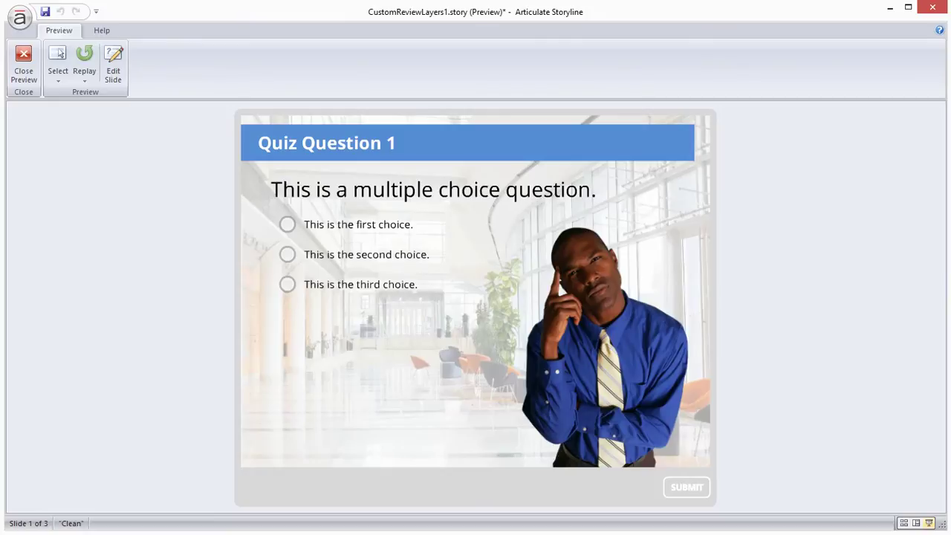
Step: Test the previewed quiz containing custom review content, choosing the first and second choices respectively, and review the question slides
{"action": "left_click", "coordinate": [371, 225]}
{"action": "left_click", "coordinate": [680, 486]}
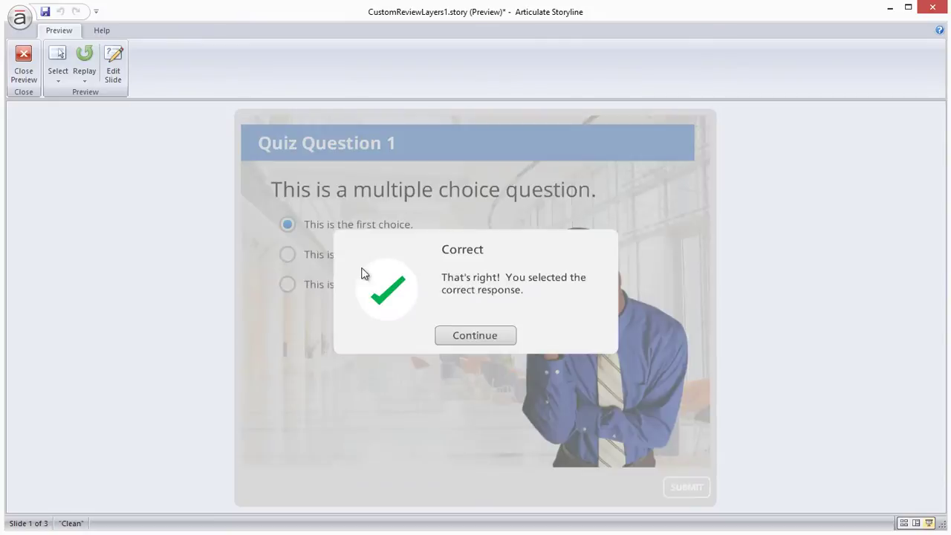
{"action": "left_click", "coordinate": [471, 349]}
{"action": "left_click", "coordinate": [373, 258]}
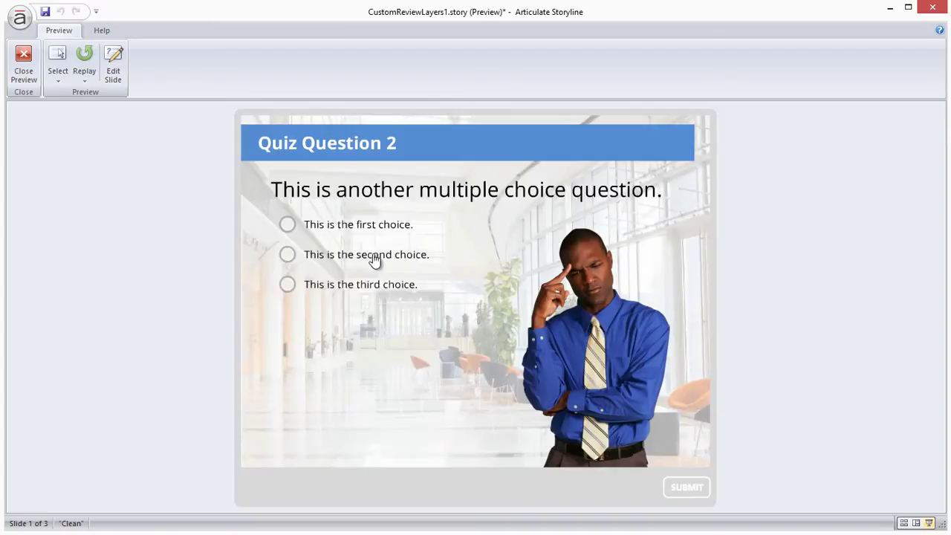
{"action": "left_click", "coordinate": [676, 482]}
{"action": "left_click", "coordinate": [500, 338]}
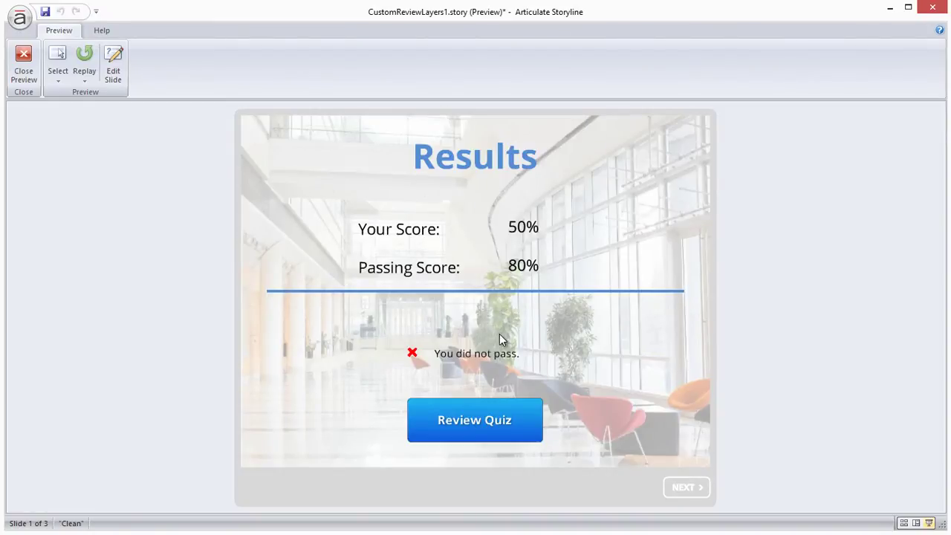
{"action": "left_click", "coordinate": [510, 422]}
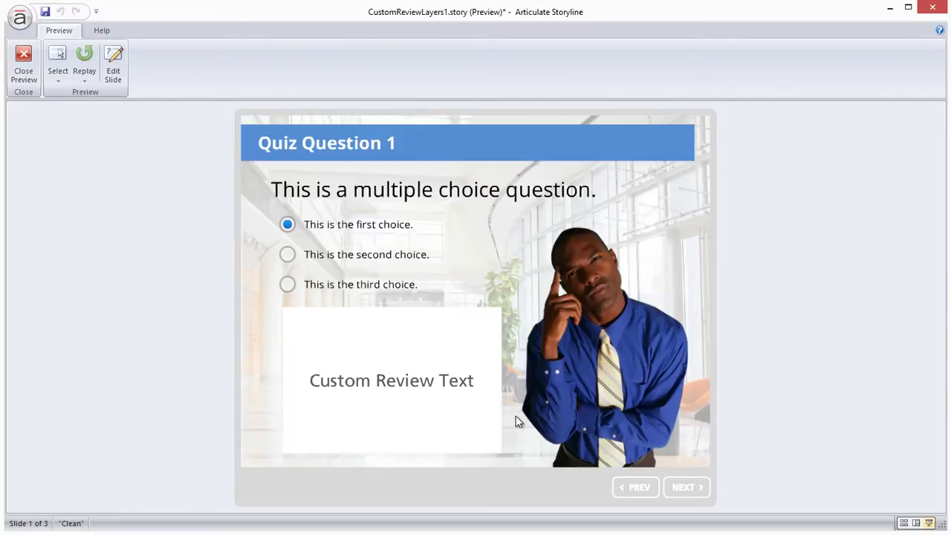
{"action": "left_click", "coordinate": [689, 490]}
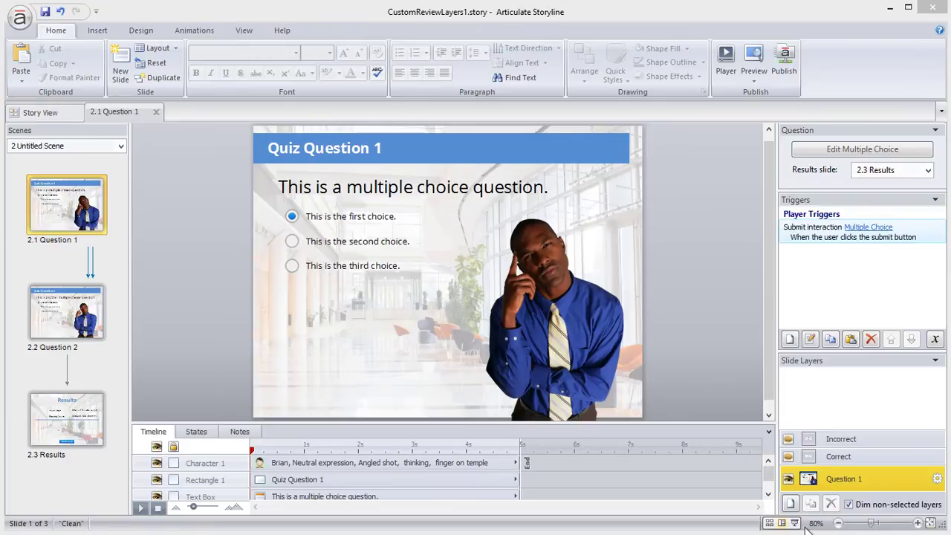
Step: Add a new slide layer named "Custom Review" to slide 2.1 Question 1
{"action": "left_click", "coordinate": [789, 503]}
{"action": "double_click", "coordinate": [849, 422]}
{"action": "type", "text": "Custom R"}
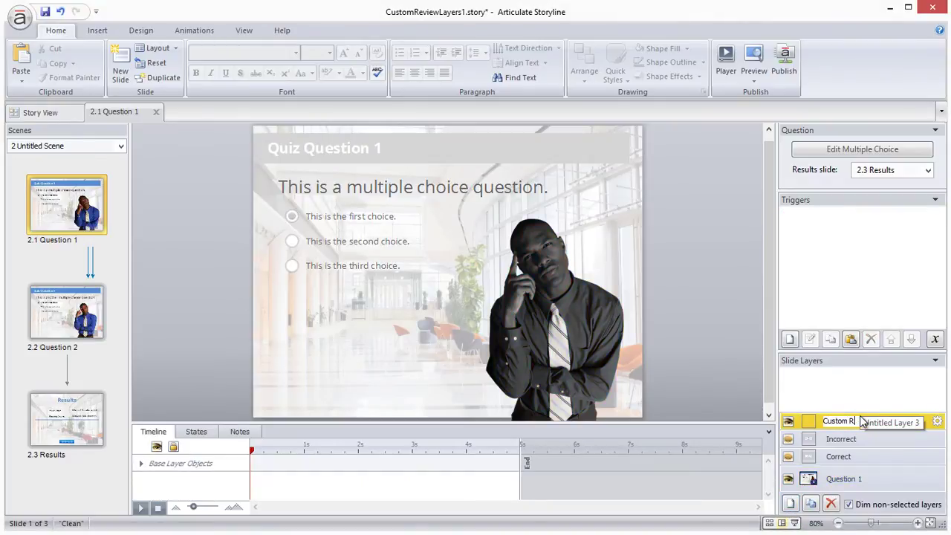
{"action": "type", "text": "eview"}
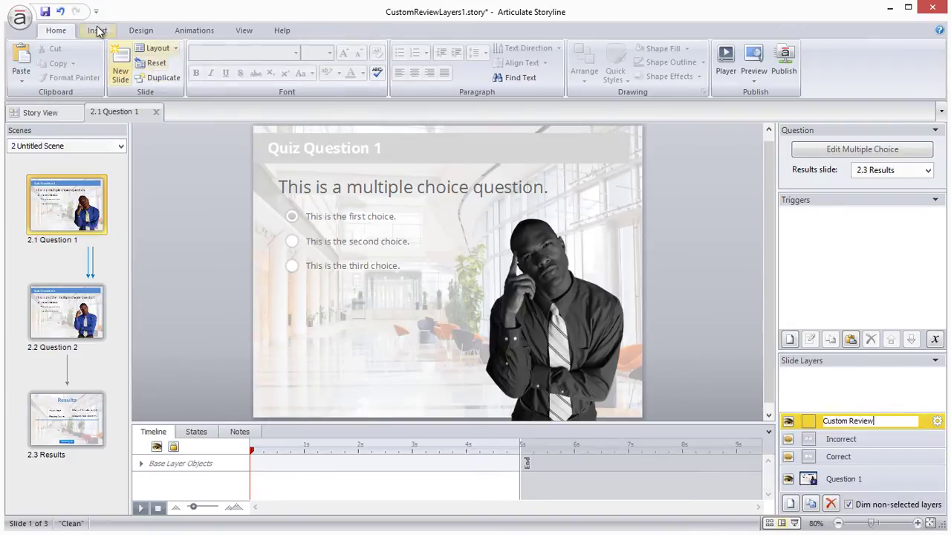
Step: Draw a rectangle below the answer choices on the Custom Review layer and enter "Custom Review Text" in it
{"action": "left_click", "coordinate": [97, 30]}
{"action": "left_click", "coordinate": [246, 63]}
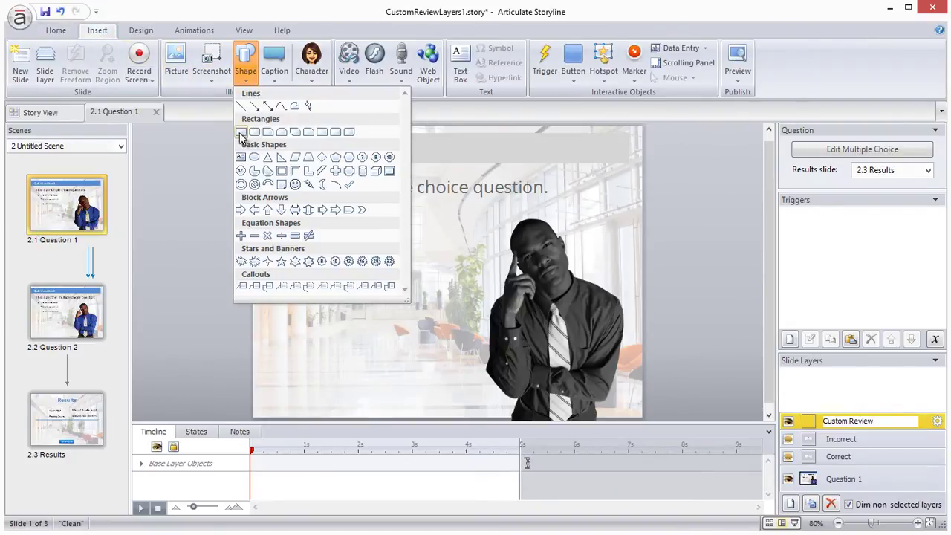
{"action": "left_click", "coordinate": [243, 132]}
{"action": "mouse_move", "coordinate": [288, 284]}
{"action": "left_mouse_down"}
{"action": "mouse_move", "coordinate": [420, 389]}
{"action": "mouse_move", "coordinate": [474, 406]}
{"action": "left_mouse_up"}
{"action": "type", "text": "Custom"}
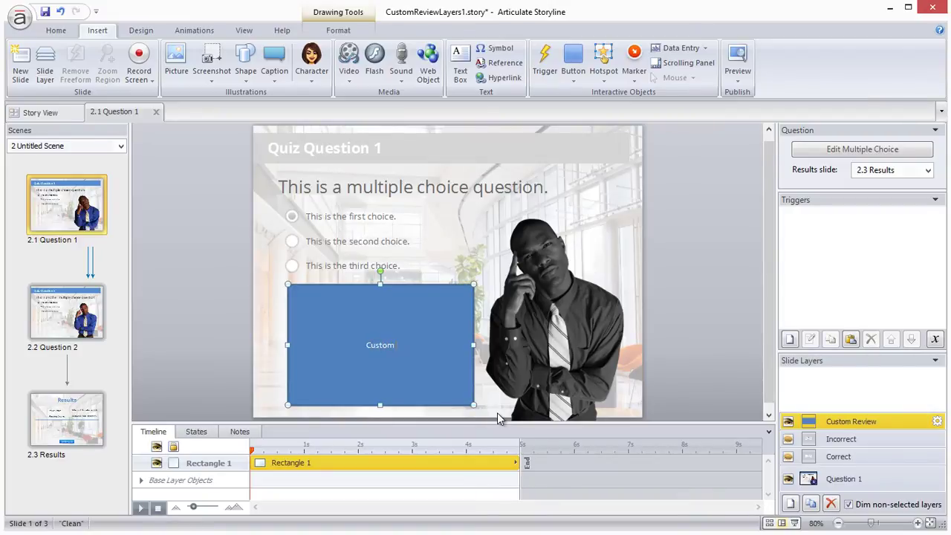
{"action": "type", "text": " Review Text"}
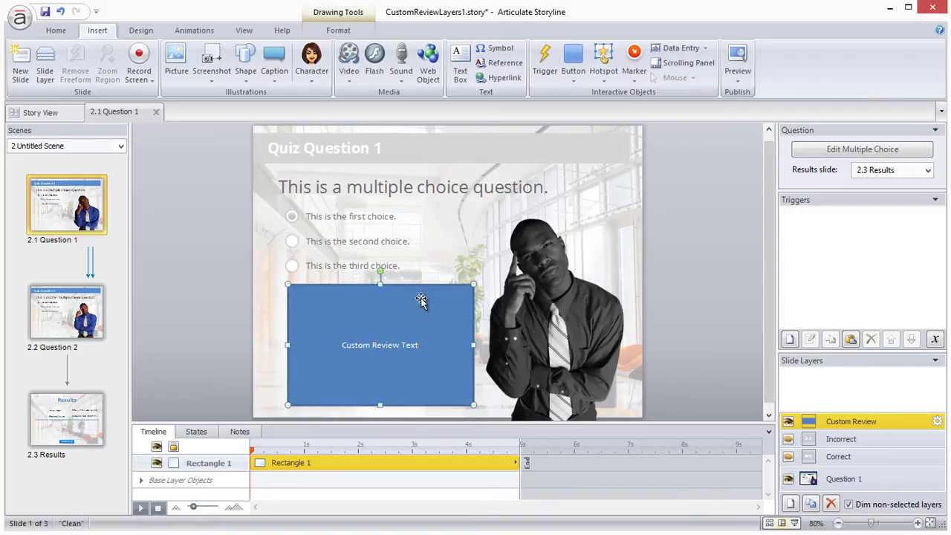
{"action": "key", "text": "Escape"}
Step: Increase the rectangle's text size to 20 and open its shape fill options
{"action": "left_click", "coordinate": [58, 31]}
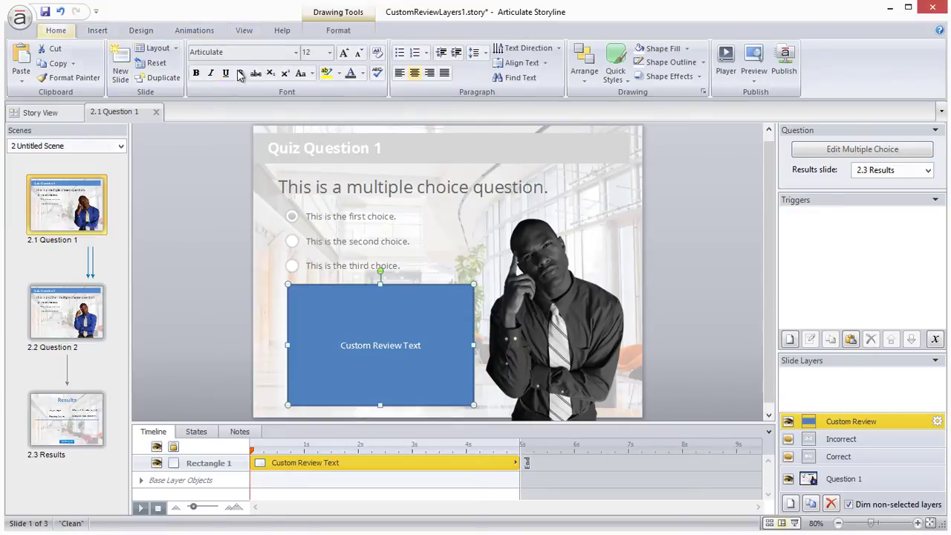
{"action": "left_click", "coordinate": [345, 54]}
{"action": "left_click", "coordinate": [345, 53]}
{"action": "left_click", "coordinate": [345, 54]}
{"action": "left_click", "coordinate": [345, 54]}
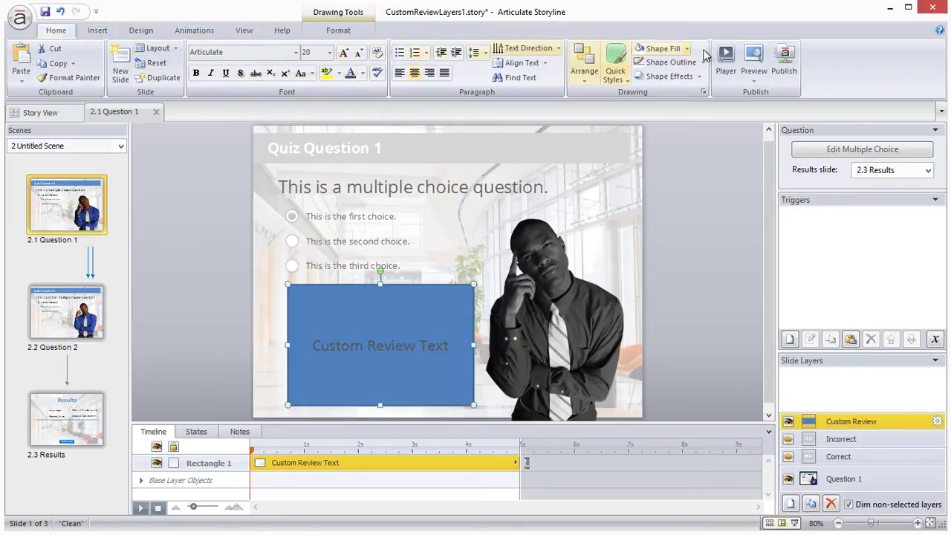
{"action": "left_click", "coordinate": [661, 48]}
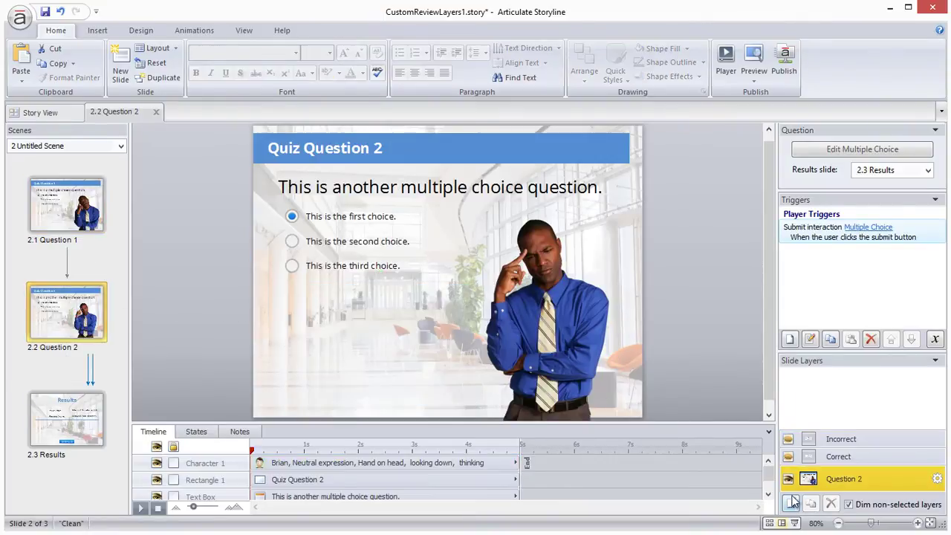
Step: Add a new layer to slide 2.2 Question 2 and open its name for editing
{"action": "left_click", "coordinate": [790, 504]}
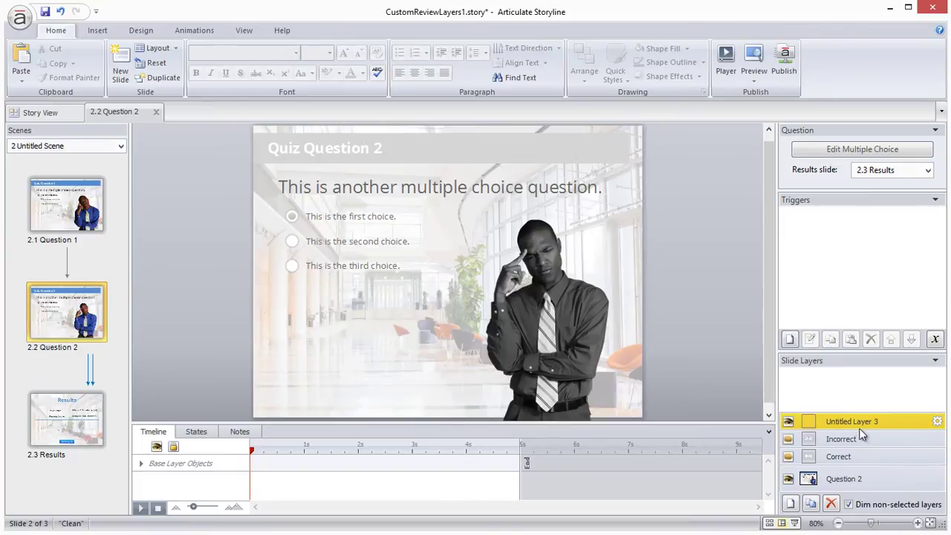
{"action": "double_click", "coordinate": [854, 424]}
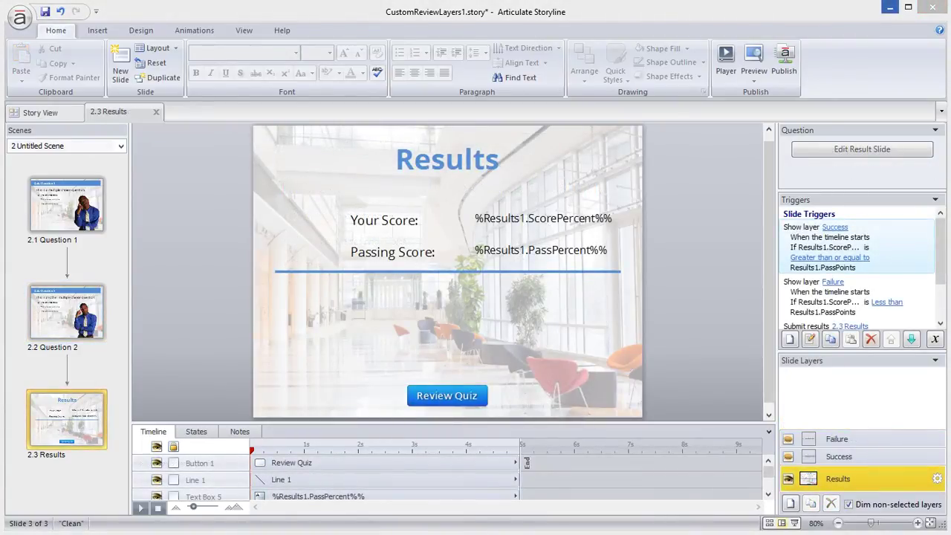
Step: Create a True/False project variable named "ResultsViewed" with the default value False
{"action": "left_click", "coordinate": [935, 339]}
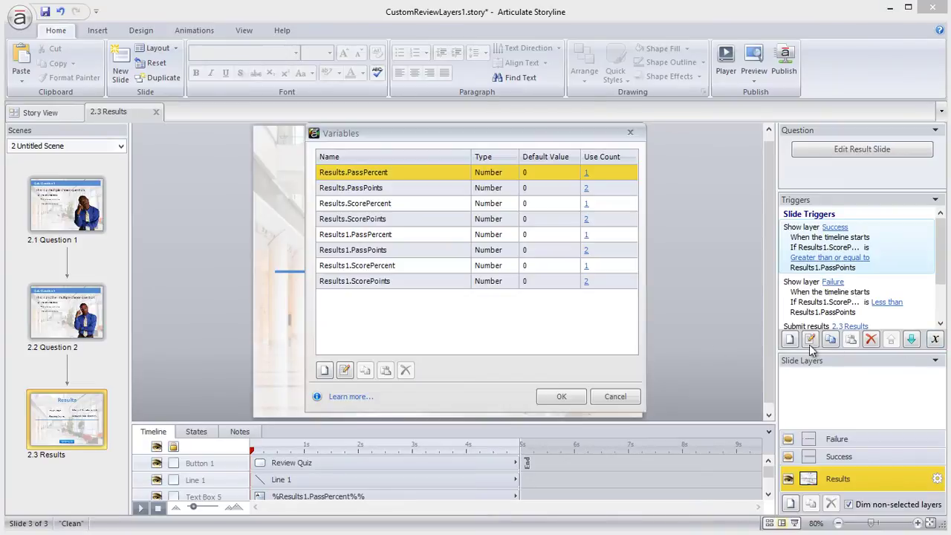
{"action": "left_click", "coordinate": [324, 370]}
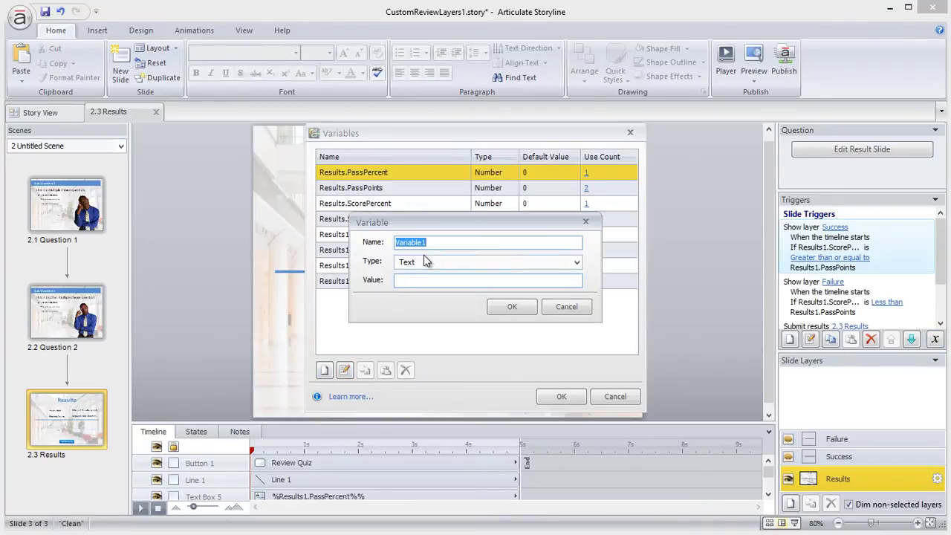
{"action": "type", "text": "ResultsViewed"}
{"action": "left_click", "coordinate": [419, 266]}
{"action": "left_click", "coordinate": [420, 273]}
{"action": "left_click", "coordinate": [421, 282]}
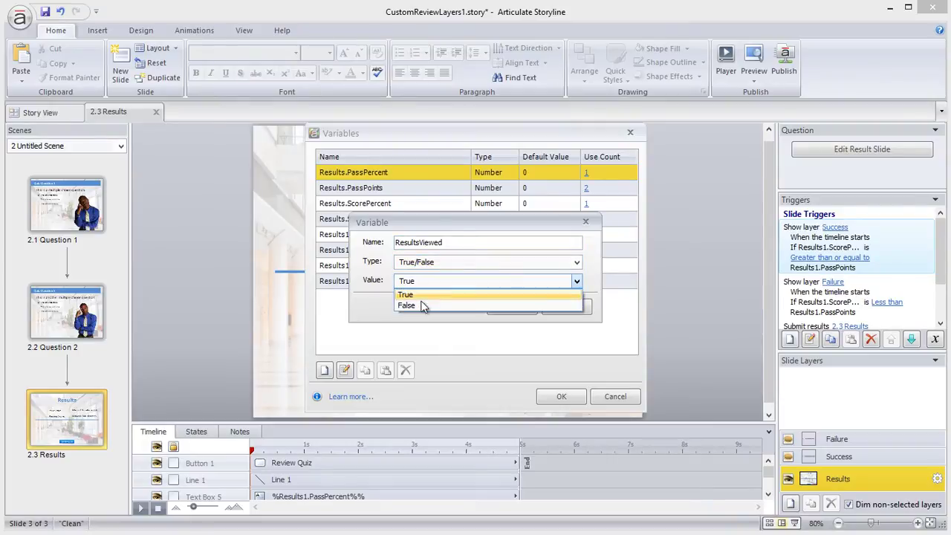
{"action": "left_click", "coordinate": [424, 302]}
{"action": "left_click", "coordinate": [508, 309]}
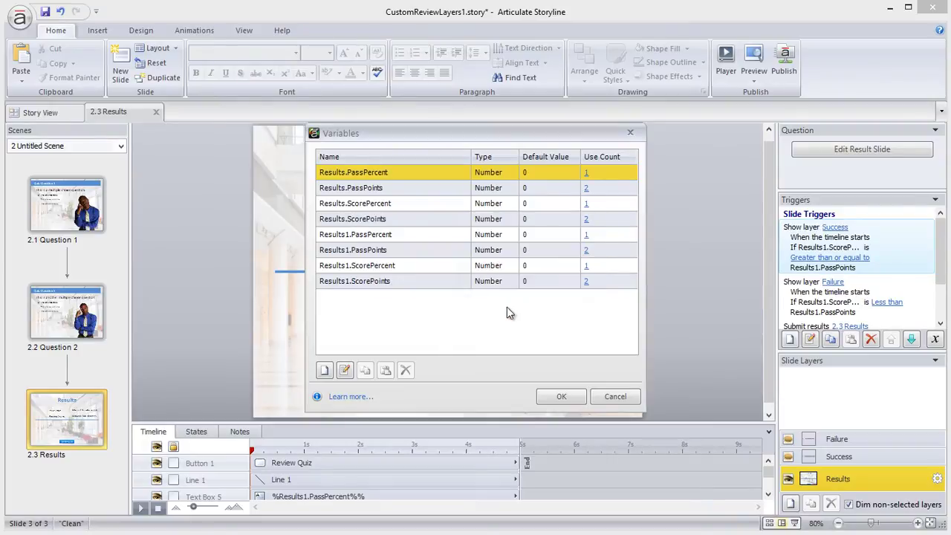
{"action": "left_click", "coordinate": [573, 400]}
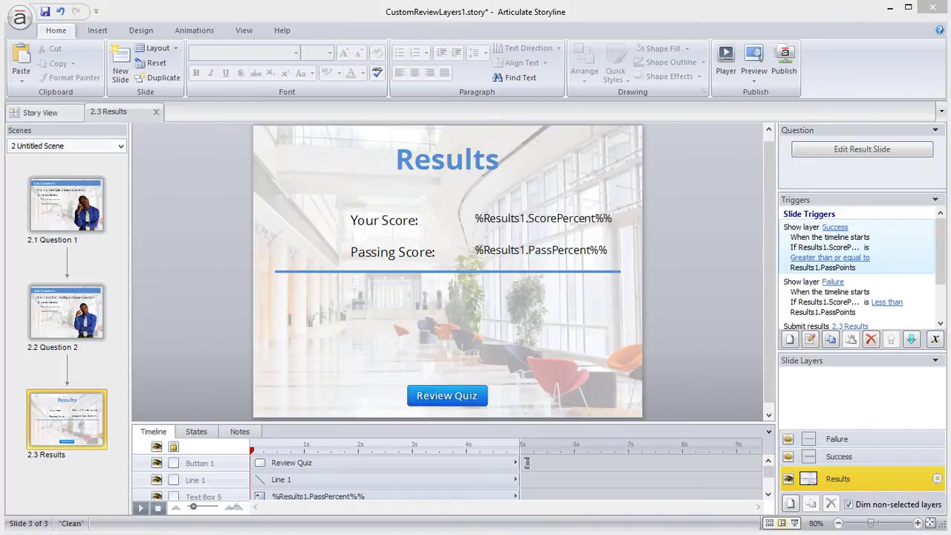
Step: Replace the Results slide's review button with a new 152 by 40 px button labelled "Review Quiz" below the scores
{"action": "left_click", "coordinate": [479, 394]}
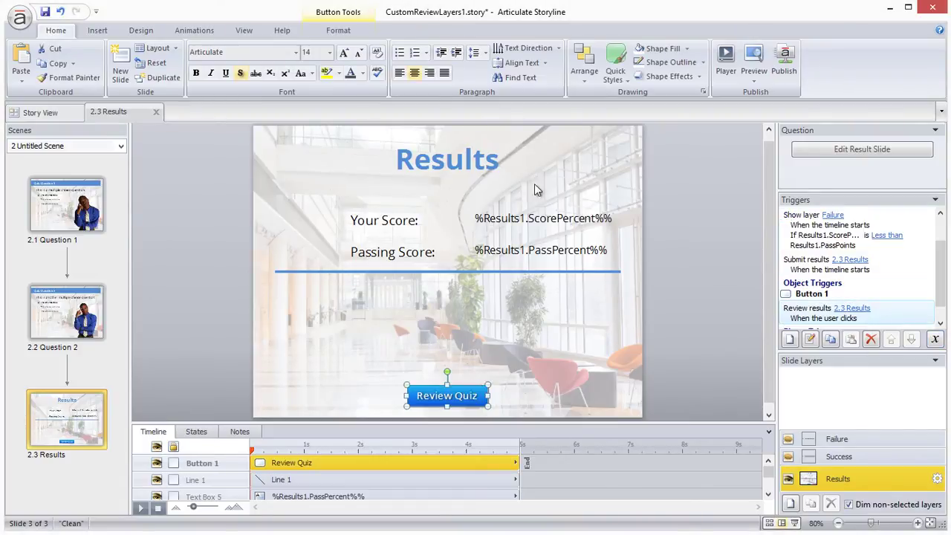
{"action": "key", "text": "Delete"}
{"action": "left_click", "coordinate": [97, 29]}
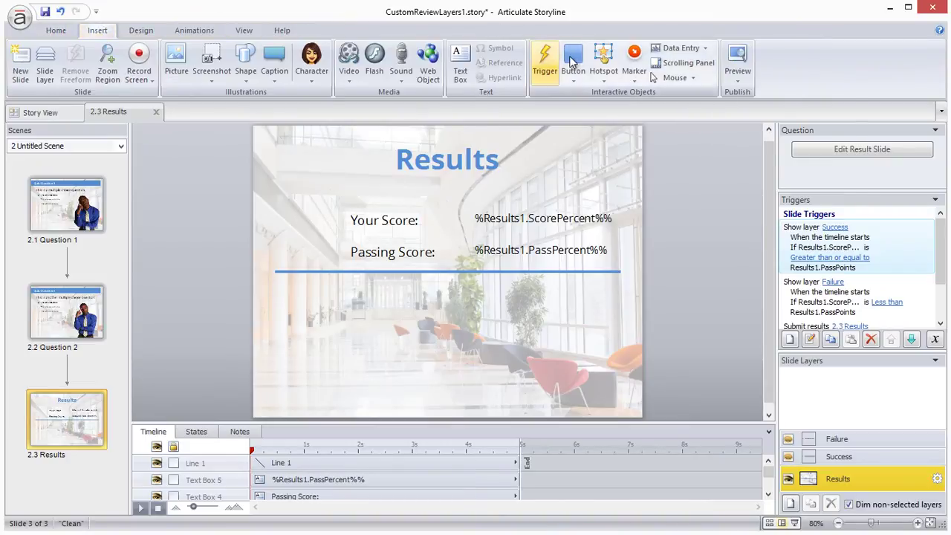
{"action": "left_click", "coordinate": [572, 63]}
{"action": "left_click", "coordinate": [599, 118]}
{"action": "left_click_drag", "start_coordinate": [407, 362], "coordinate": [491, 383]}
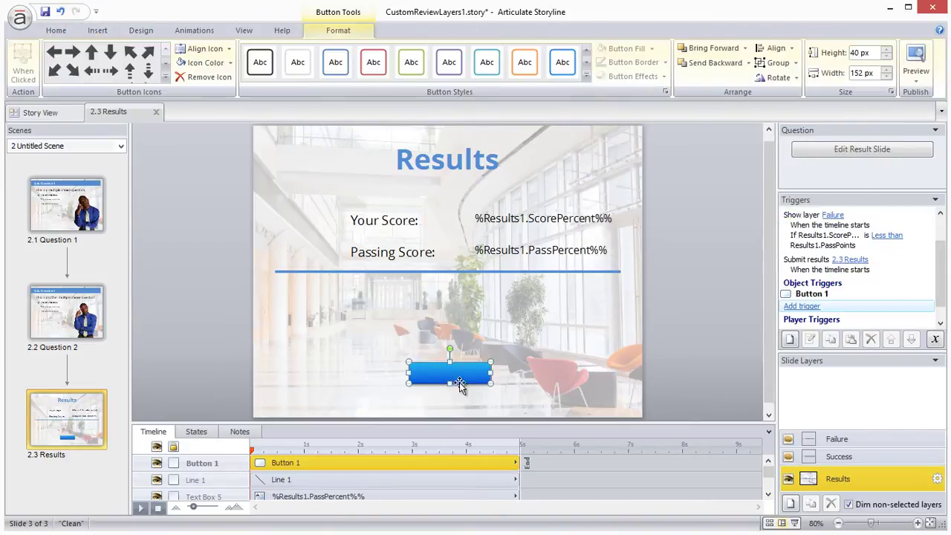
{"action": "type", "text": "Review Q"}
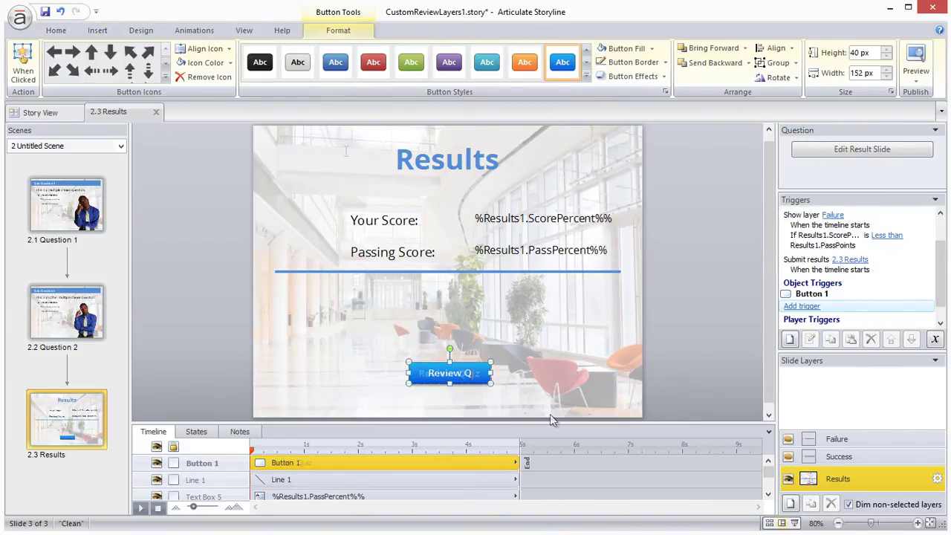
{"action": "type", "text": "uiz"}
Step: Add a trigger to the new Review Quiz button that sets the ResultsViewed variable to True when the user clicks it
{"action": "left_click", "coordinate": [97, 30]}
{"action": "left_click", "coordinate": [546, 67]}
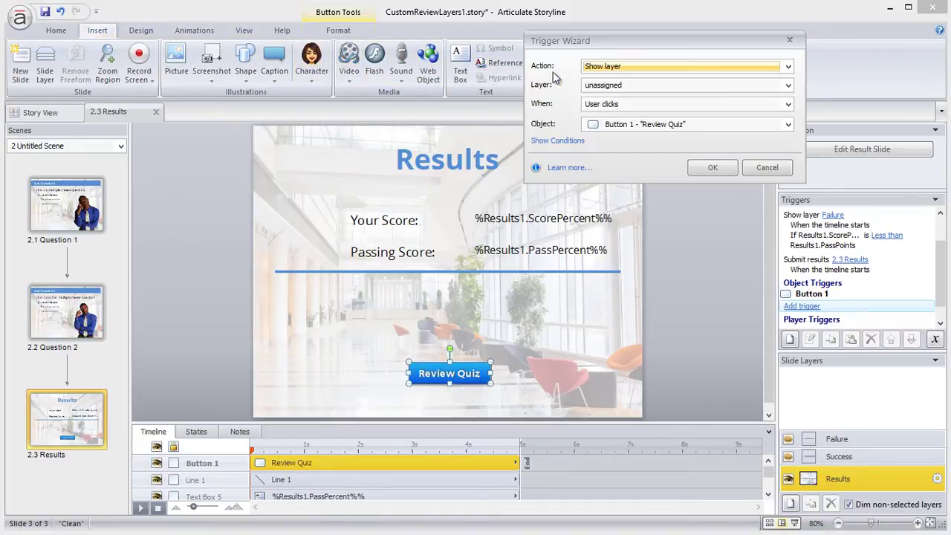
{"action": "left_click", "coordinate": [605, 68]}
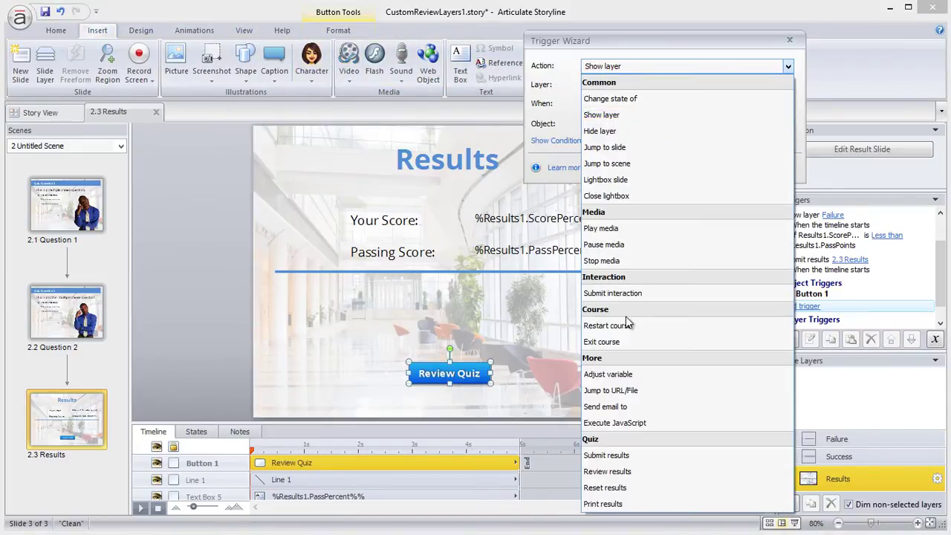
{"action": "left_click", "coordinate": [630, 374]}
{"action": "left_click", "coordinate": [609, 86]}
{"action": "left_click", "coordinate": [609, 114]}
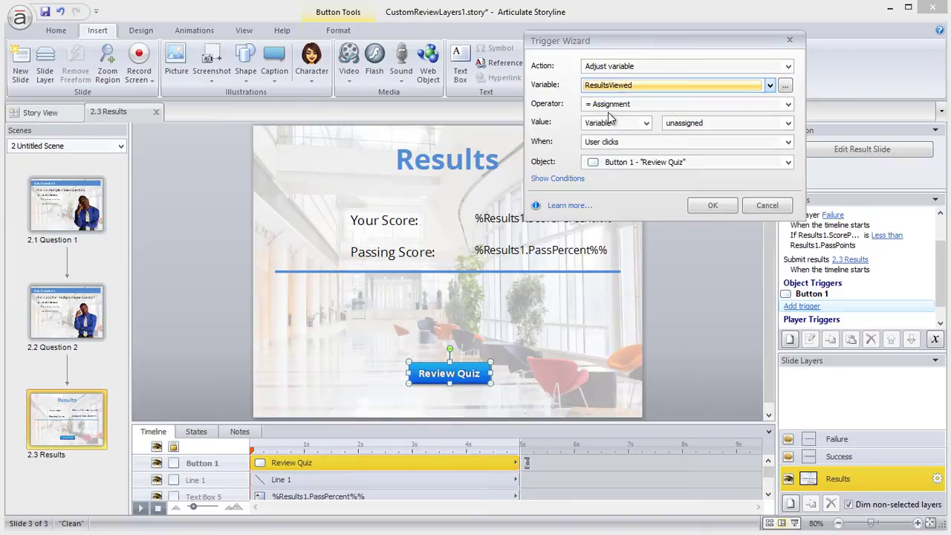
{"action": "left_click", "coordinate": [616, 123]}
{"action": "left_click", "coordinate": [601, 141]}
{"action": "left_click", "coordinate": [694, 124]}
{"action": "left_click", "coordinate": [679, 136]}
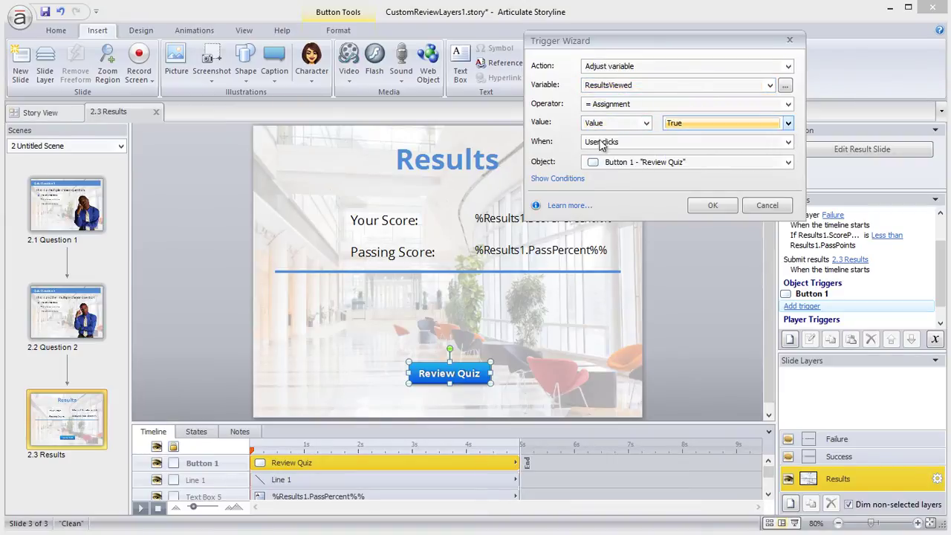
{"action": "left_click", "coordinate": [713, 206]}
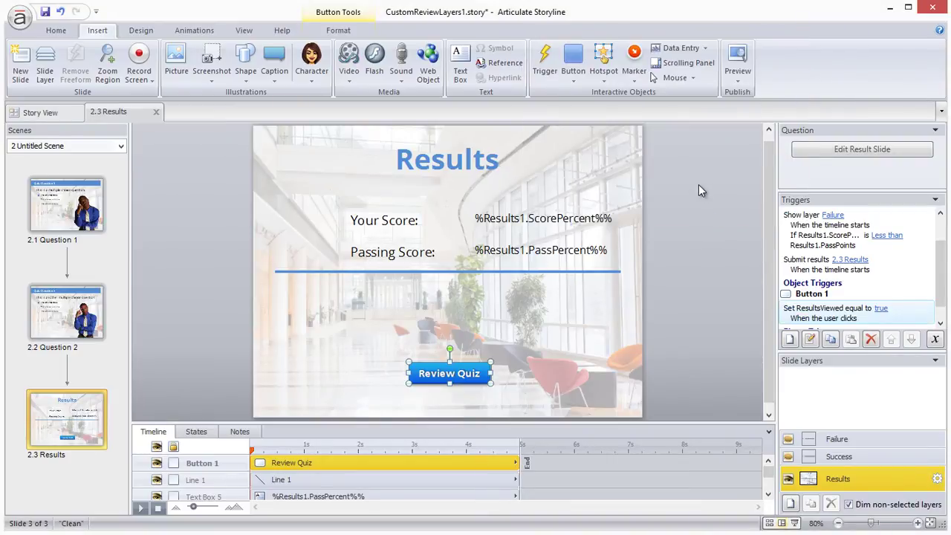
Step: Add a second trigger to the Review Quiz button that jumps to slide 2.1 Question 1 when the user clicks it
{"action": "left_click", "coordinate": [549, 61]}
{"action": "left_click", "coordinate": [638, 66]}
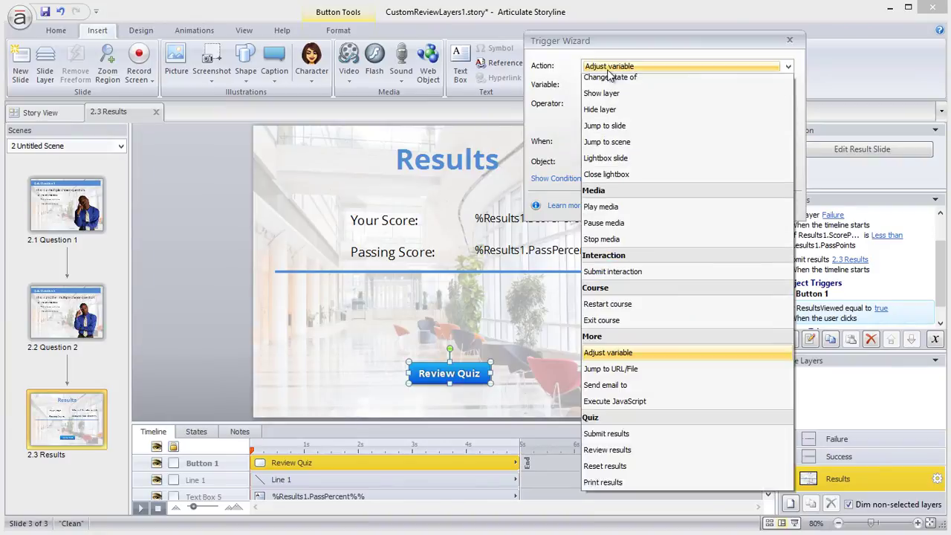
{"action": "left_click", "coordinate": [622, 147]}
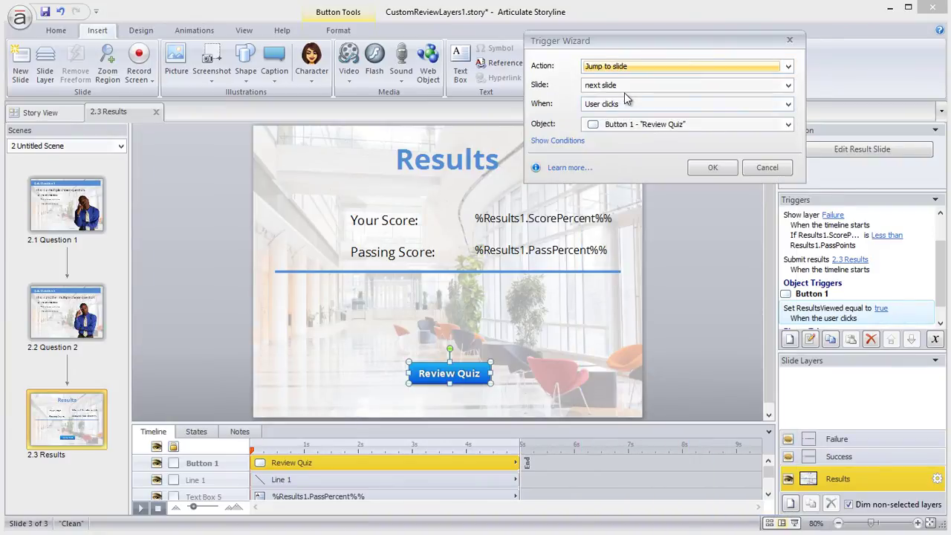
{"action": "left_click", "coordinate": [626, 86]}
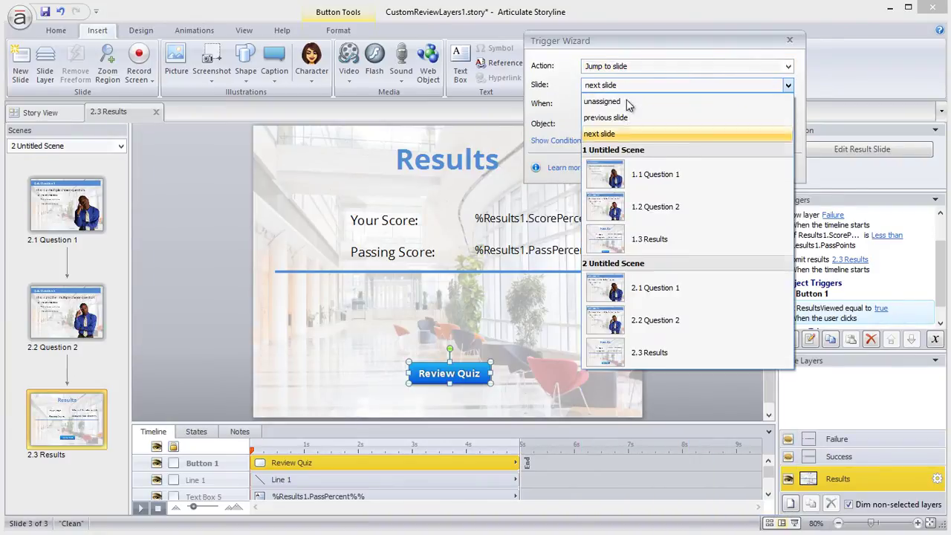
{"action": "left_click", "coordinate": [666, 284]}
{"action": "left_click", "coordinate": [712, 167]}
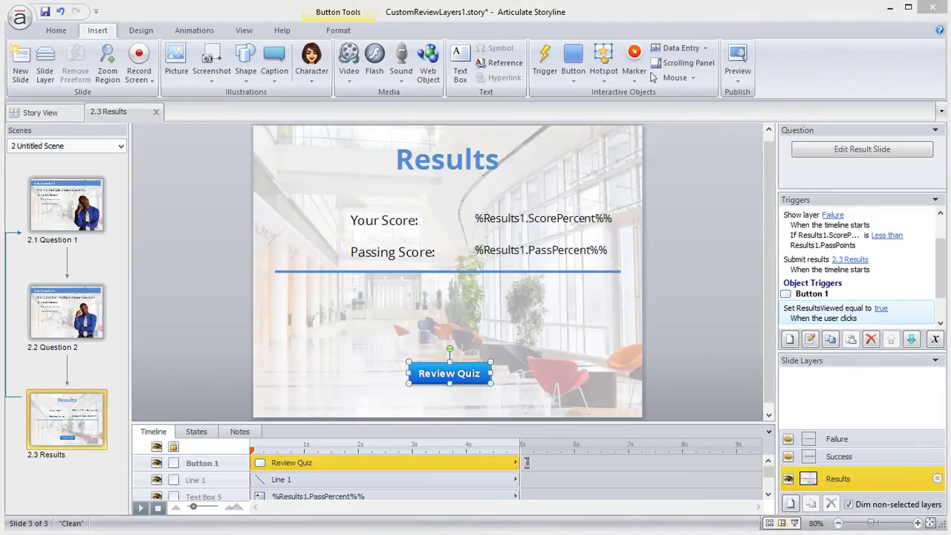
Step: On slide 2.1's base layer, create a trigger that shows the Custom Review layer when the timeline starts
{"action": "left_click", "coordinate": [57, 210]}
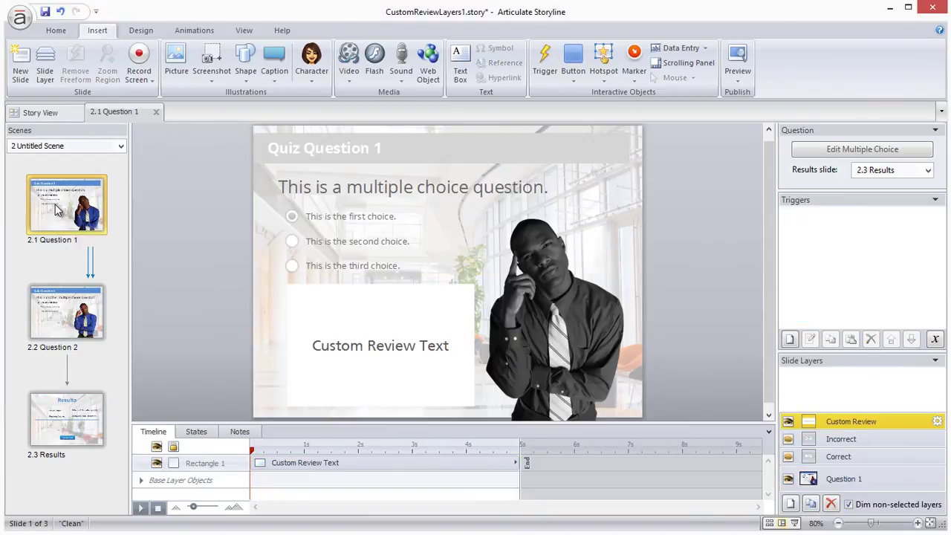
{"action": "left_click", "coordinate": [860, 479]}
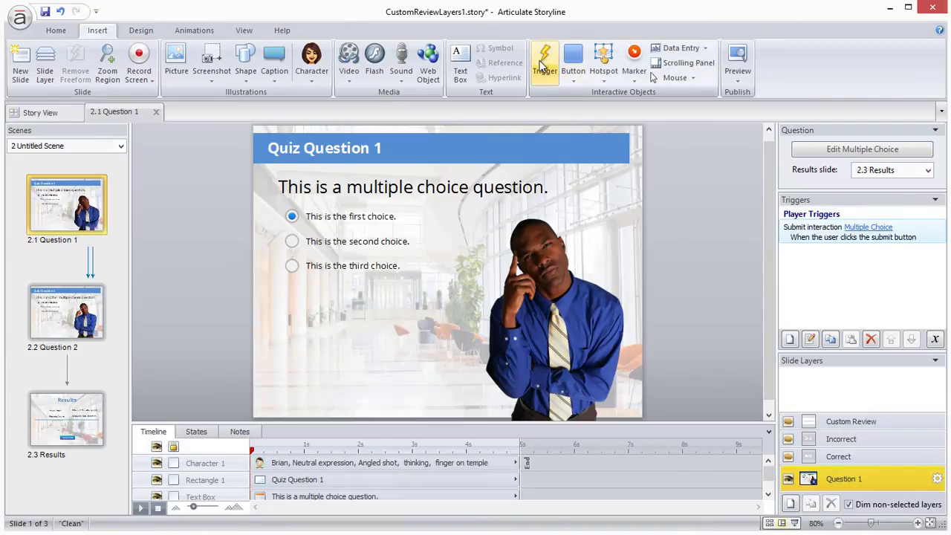
{"action": "left_click", "coordinate": [545, 65]}
{"action": "left_click", "coordinate": [600, 69]}
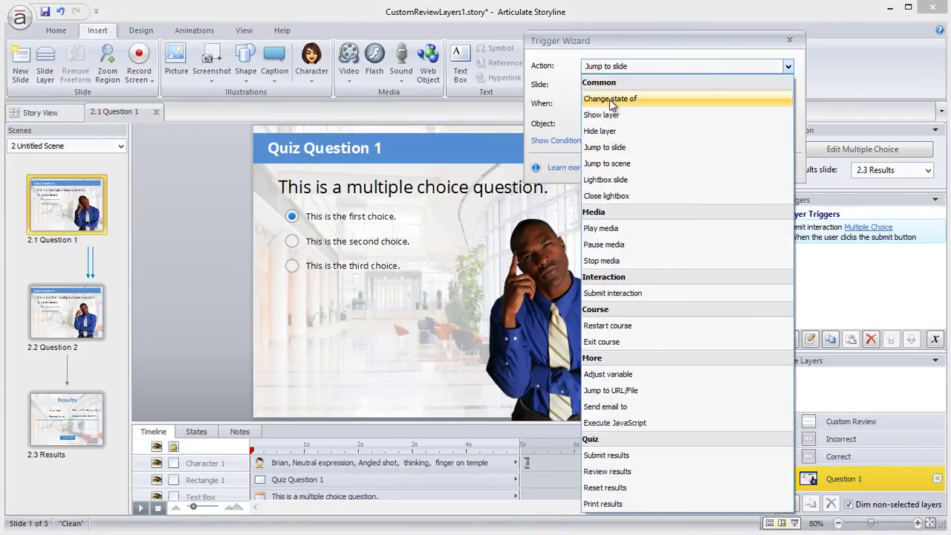
{"action": "left_click", "coordinate": [618, 113]}
{"action": "left_click", "coordinate": [614, 86]}
{"action": "left_click", "coordinate": [617, 118]}
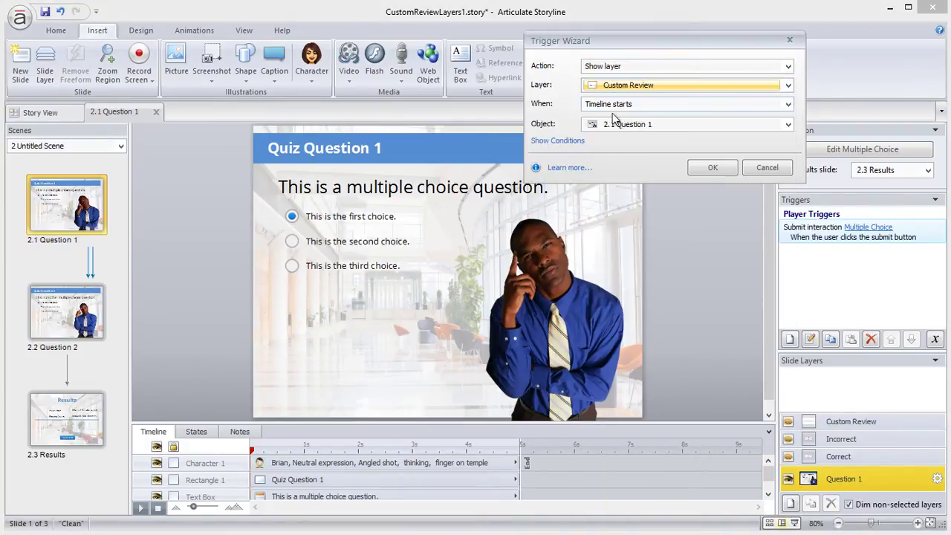
Step: Add the condition ResultsViewed == Equal to True to the show-layer trigger and save the trigger
{"action": "left_click", "coordinate": [569, 141]}
{"action": "left_click", "coordinate": [746, 228]}
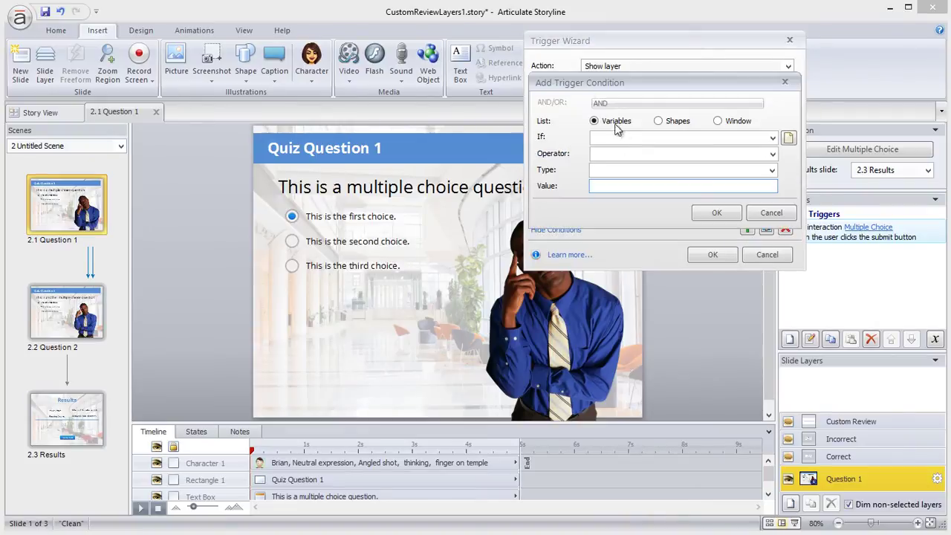
{"action": "left_click", "coordinate": [624, 137]}
{"action": "left_click", "coordinate": [616, 283]}
{"action": "left_click", "coordinate": [616, 154]}
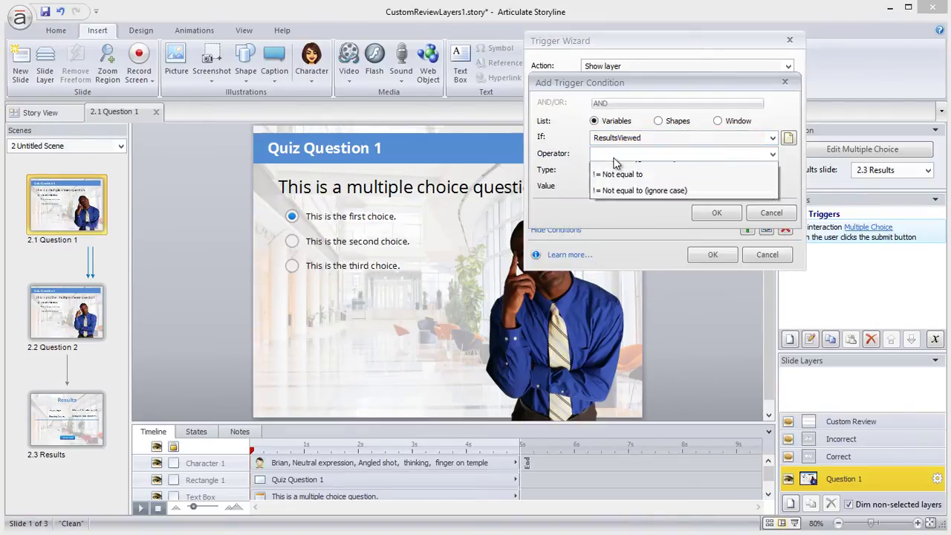
{"action": "left_click", "coordinate": [615, 166]}
{"action": "left_click", "coordinate": [614, 187]}
{"action": "left_click", "coordinate": [628, 197]}
{"action": "left_click", "coordinate": [717, 213]}
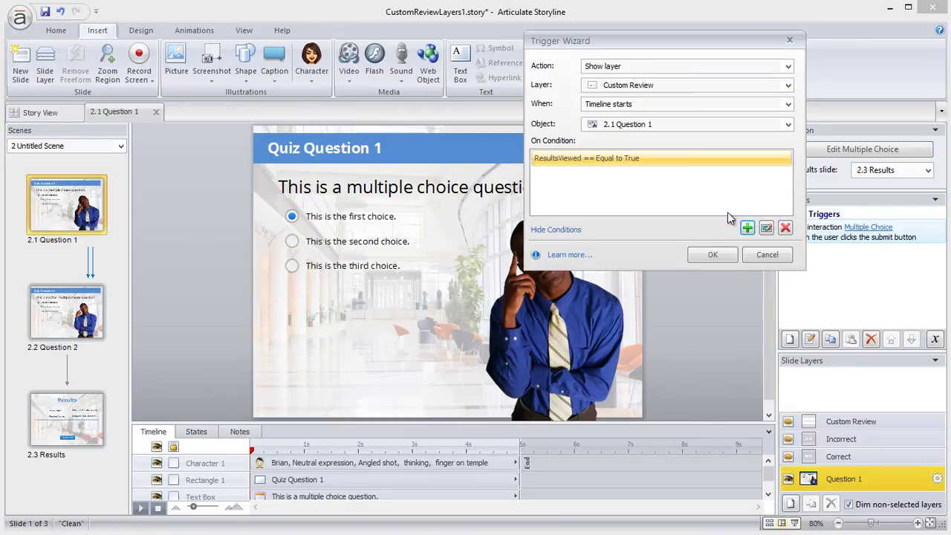
{"action": "left_click", "coordinate": [712, 254]}
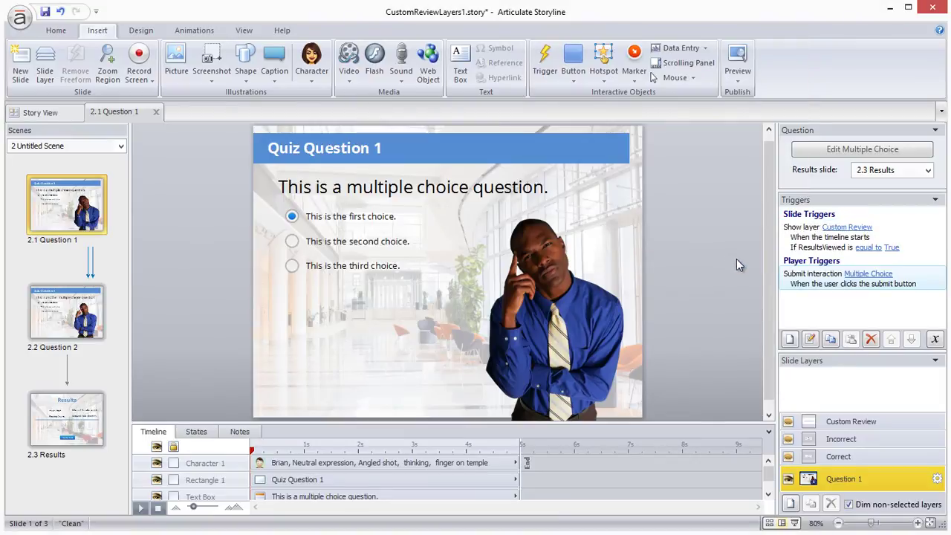
Step: Copy the show-layer trigger to slide 2.2 Question 2's base layer and assign its Custom Review layer to it
{"action": "left_click", "coordinate": [796, 236]}
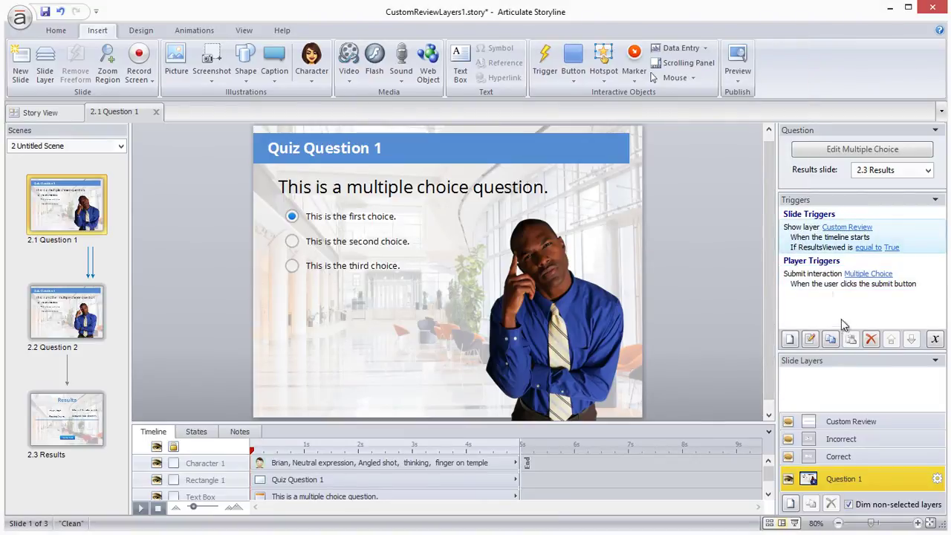
{"action": "left_click", "coordinate": [832, 340]}
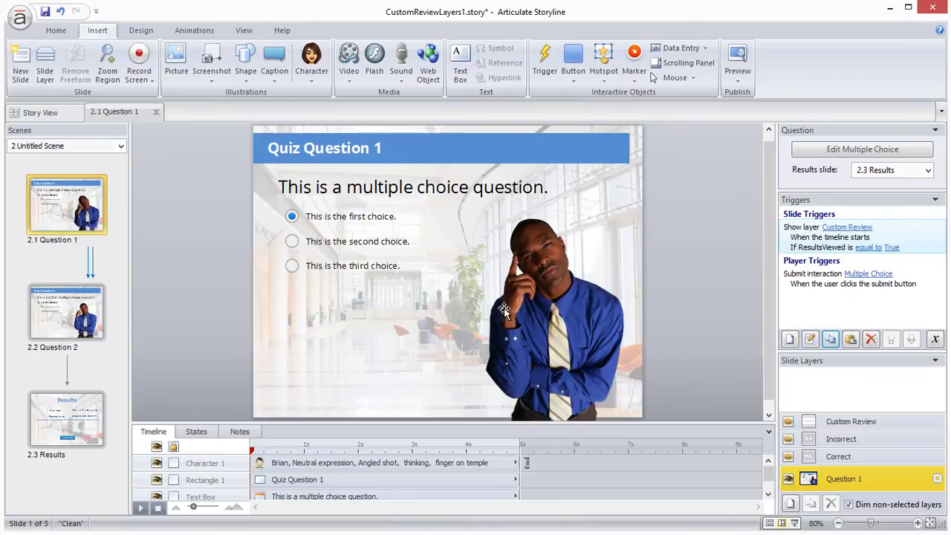
{"action": "left_click", "coordinate": [57, 315]}
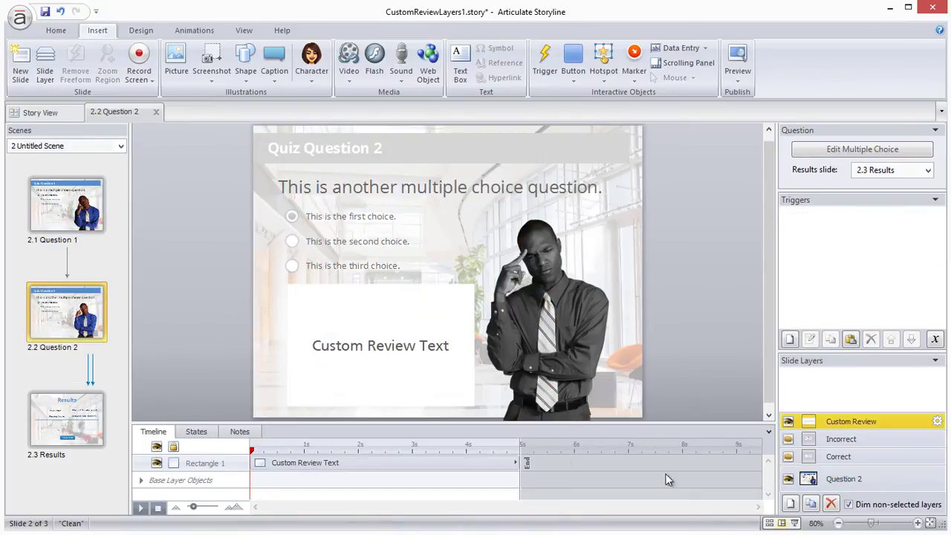
{"action": "left_click", "coordinate": [845, 479]}
{"action": "left_click", "coordinate": [850, 339]}
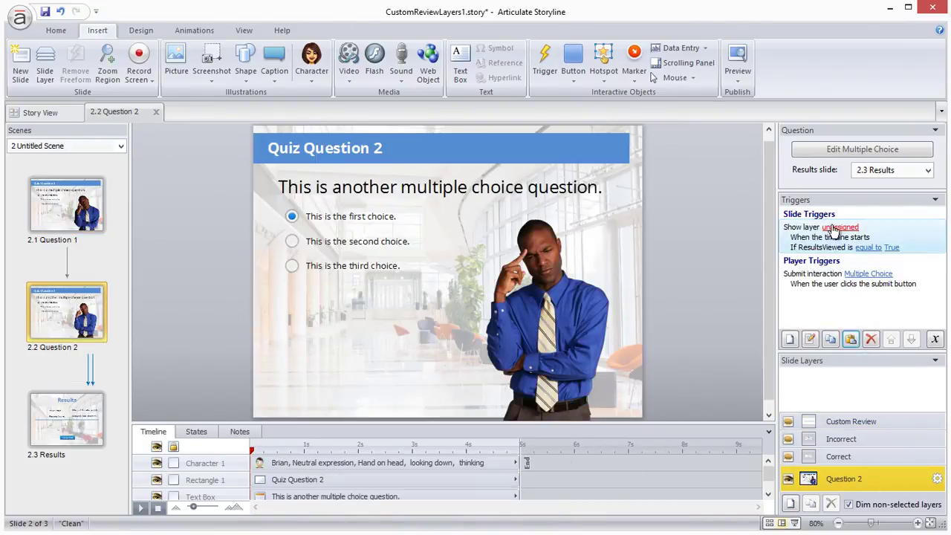
{"action": "left_click", "coordinate": [838, 229]}
{"action": "left_click", "coordinate": [861, 294]}
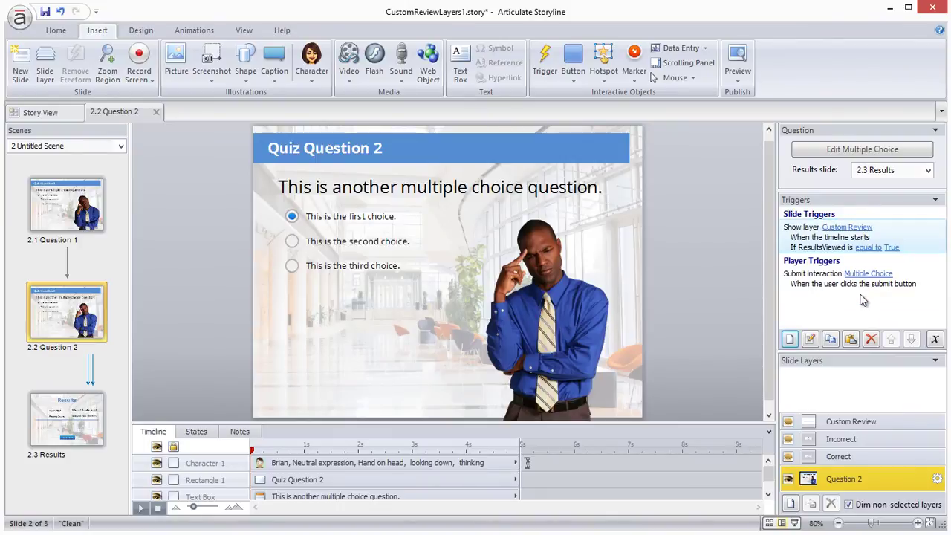
Step: Preview the scene, submitting the first choice for Question 1 and the second choice for Question 2
{"action": "left_click", "coordinate": [737, 75]}
{"action": "left_click", "coordinate": [745, 109]}
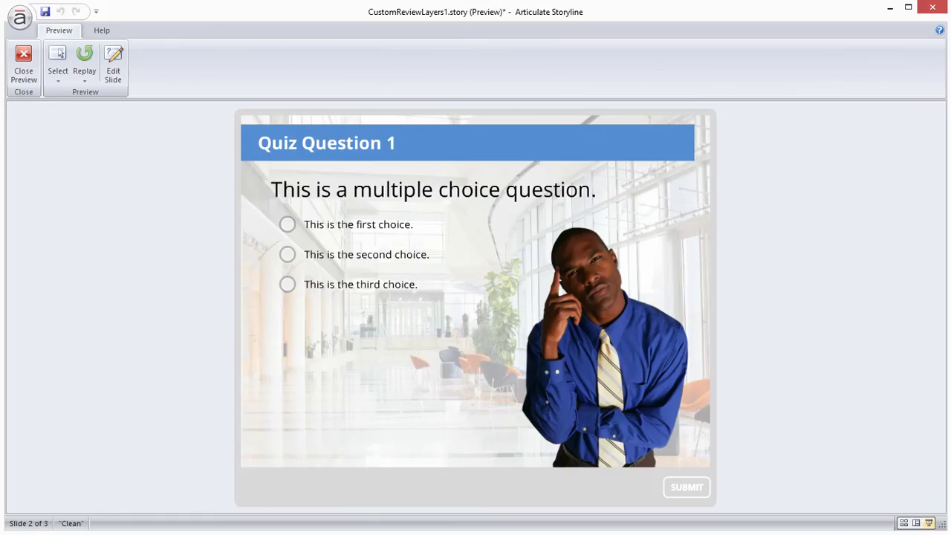
{"action": "left_click", "coordinate": [383, 226]}
{"action": "left_click", "coordinate": [674, 485]}
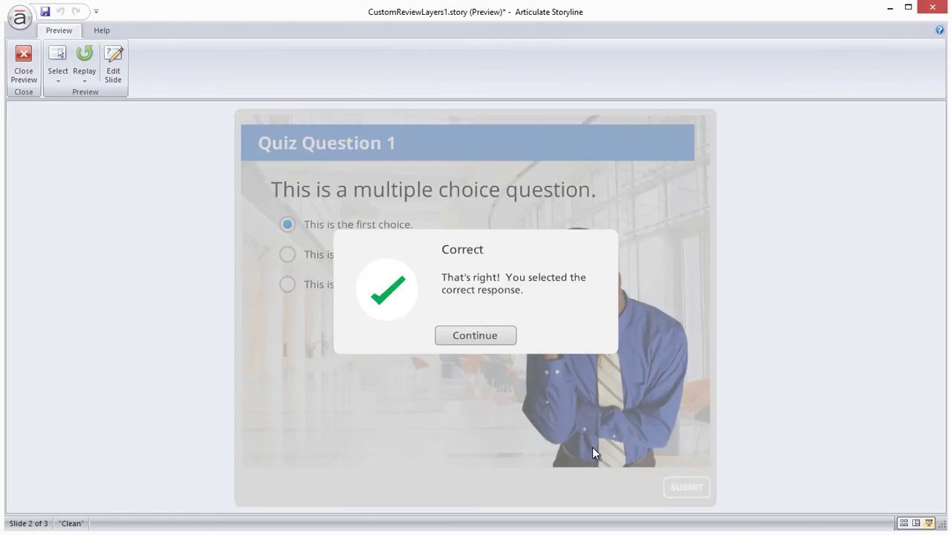
{"action": "left_click", "coordinate": [463, 338]}
{"action": "left_click", "coordinate": [380, 254]}
{"action": "left_click", "coordinate": [686, 488]}
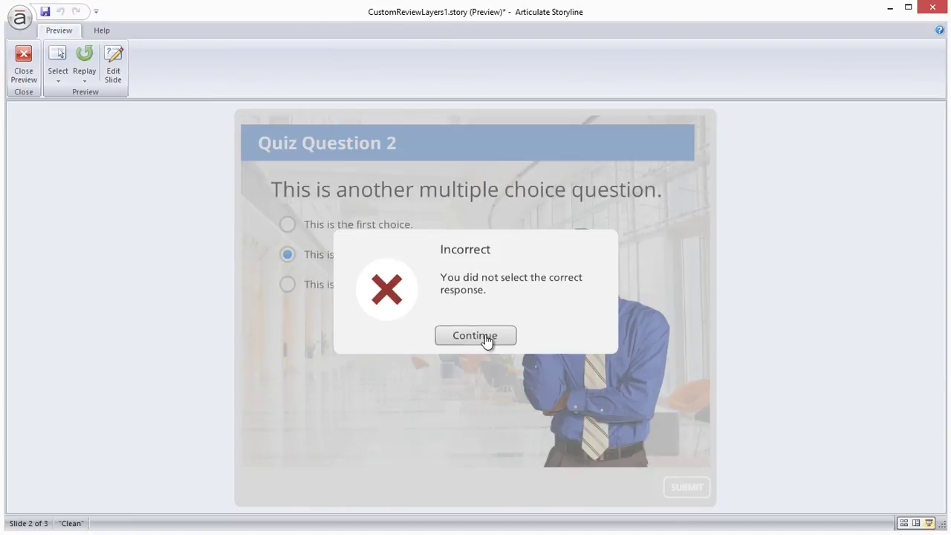
Step: Continue to the results, start the quiz review, and advance from Question 1 to Question 2 to check the custom review layers
{"action": "left_click", "coordinate": [476, 335]}
{"action": "left_click", "coordinate": [497, 414]}
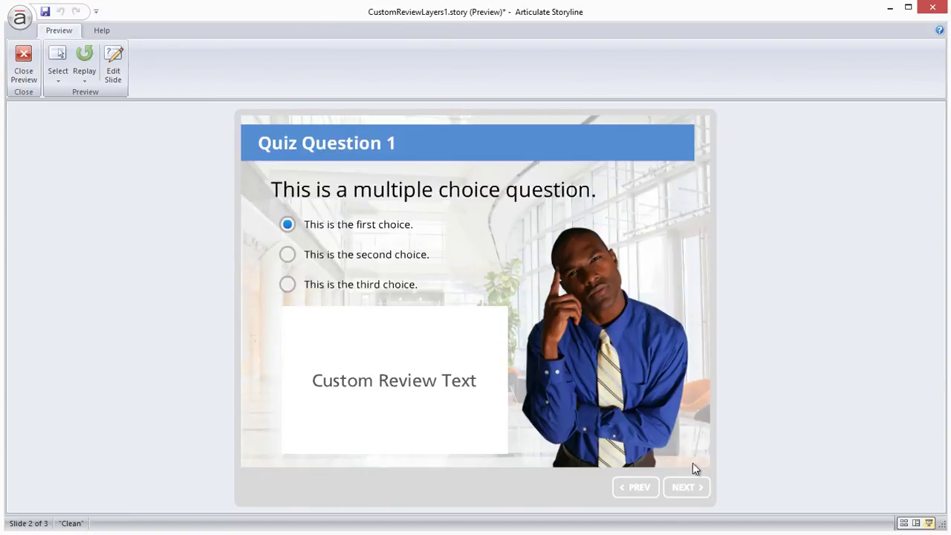
{"action": "left_click", "coordinate": [702, 490]}
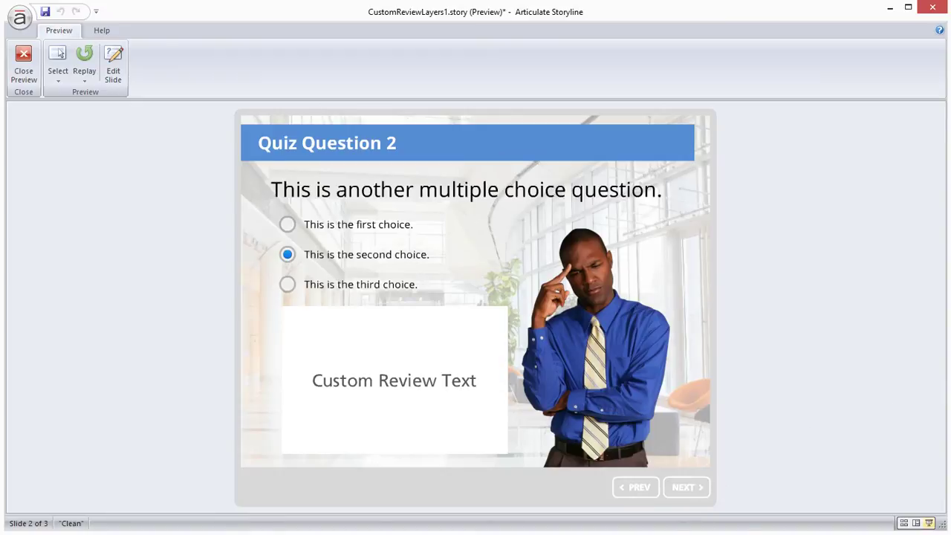